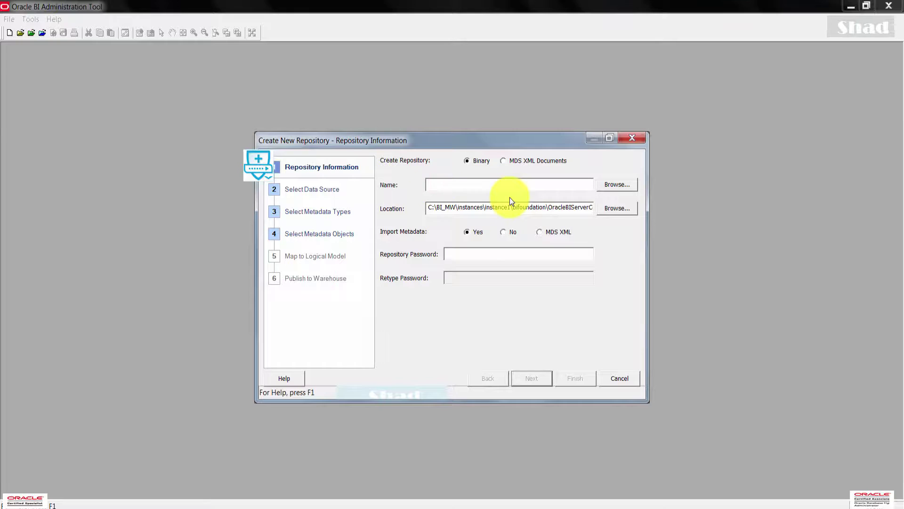
- Name the repository BISAMPLE and set its location to C:\OBIEE_WORKAREA
type("BISAMPLE")
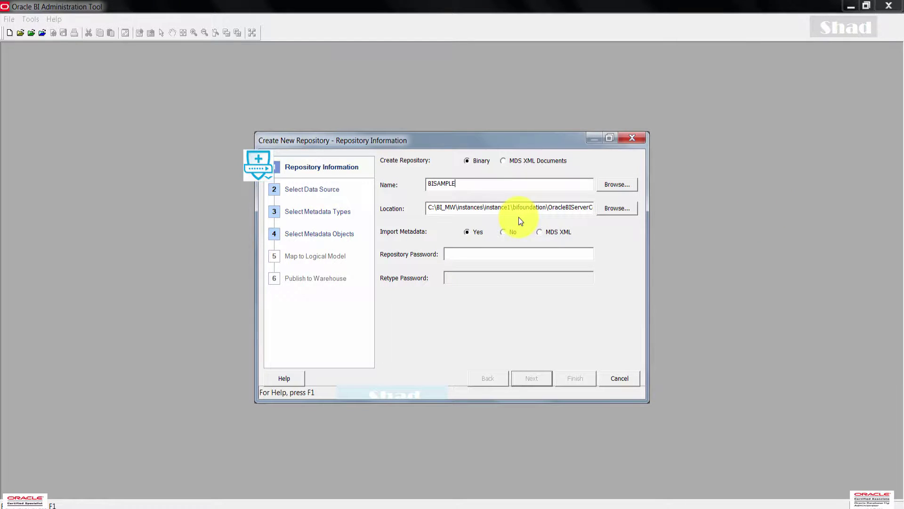
left_click(609, 208)
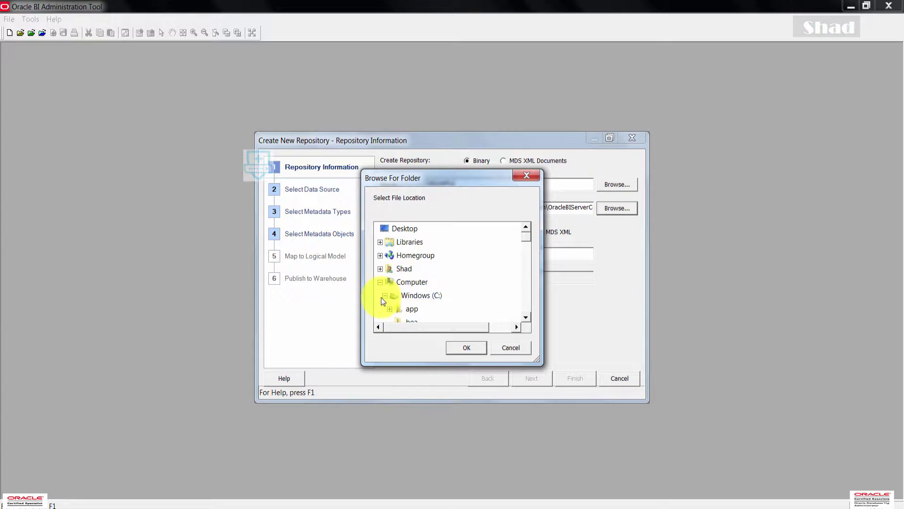
left_click(421, 296)
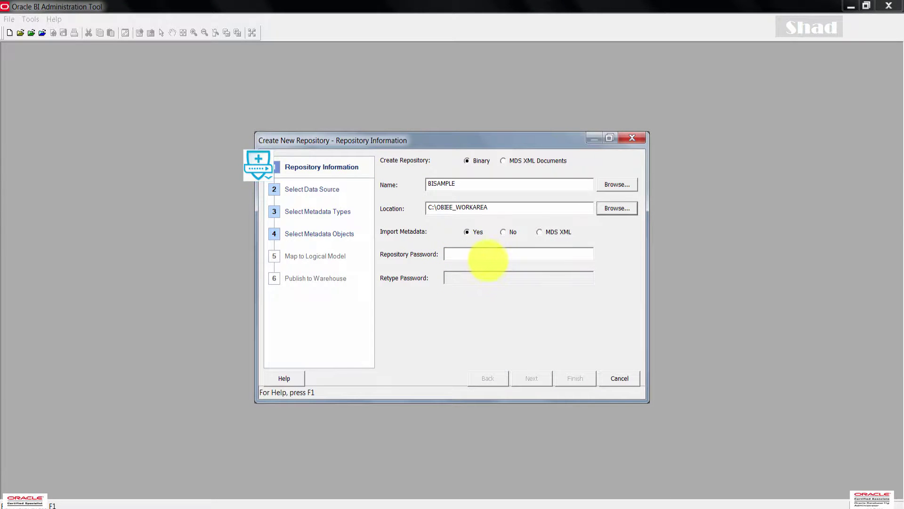
- Enter the repository password and retype it to confirm
left_click(488, 255)
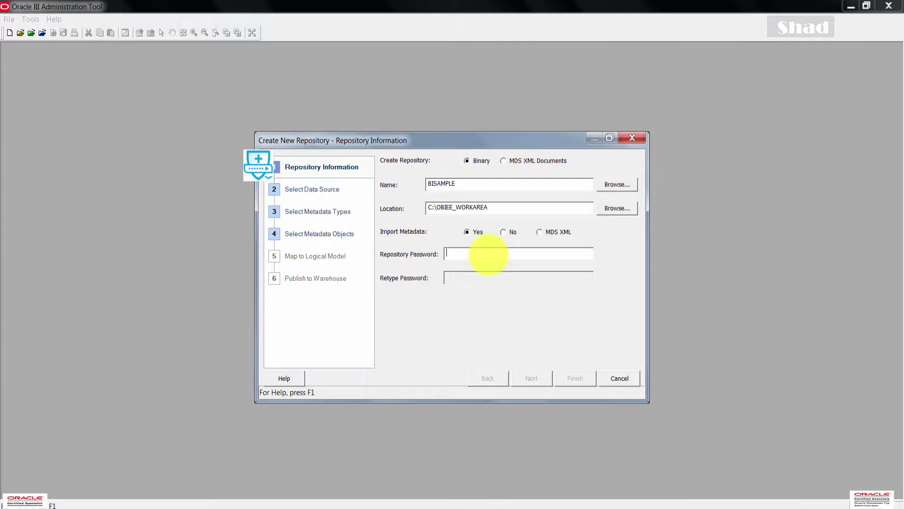
type("••••••")
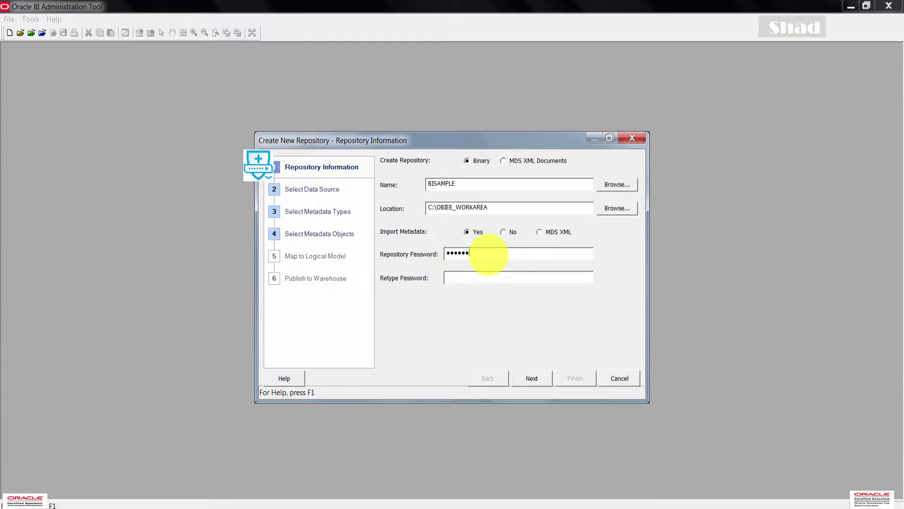
type("••")
key("Tab")
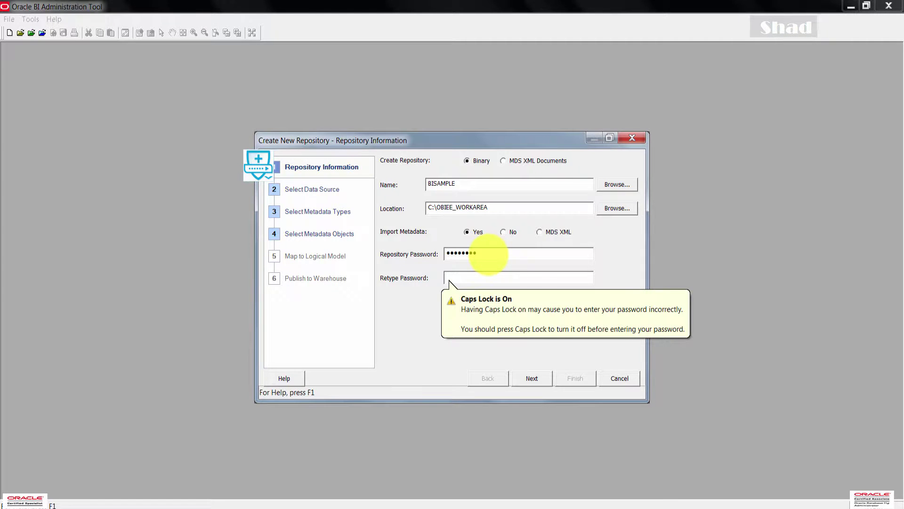
type("•••")
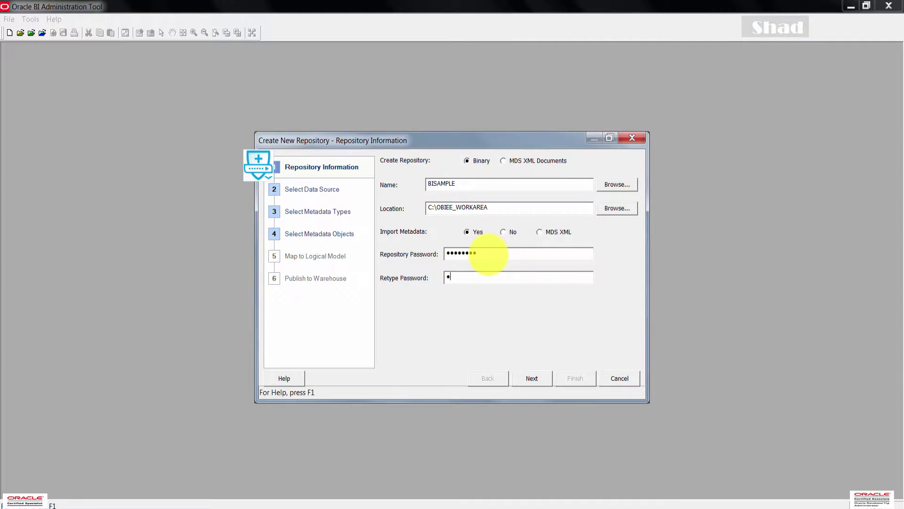
type("•••••")
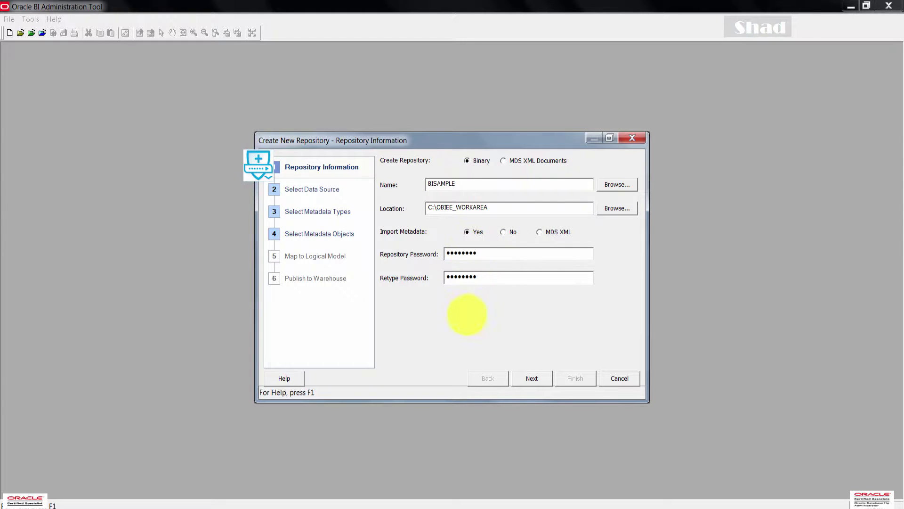
- Connect to the orcl data source over OCI 10g/11g as user BISAMPLE with its password
left_click(534, 383)
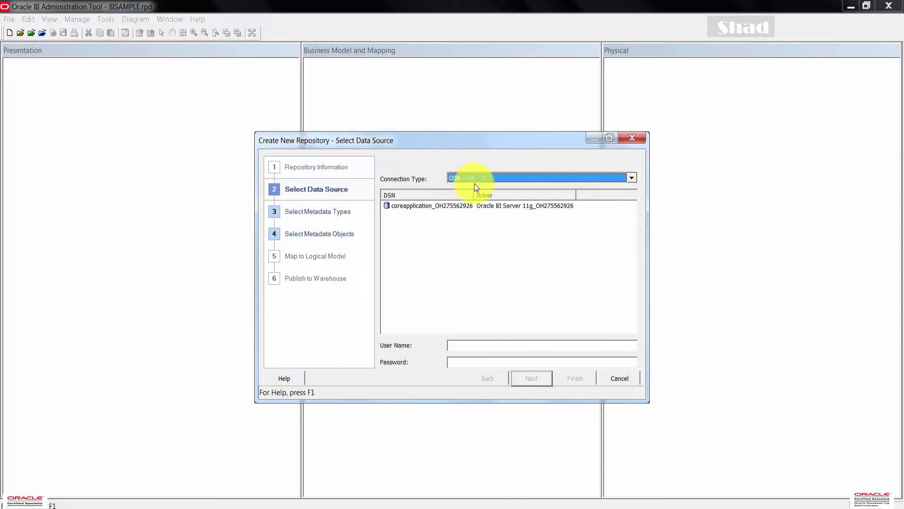
left_click(631, 178)
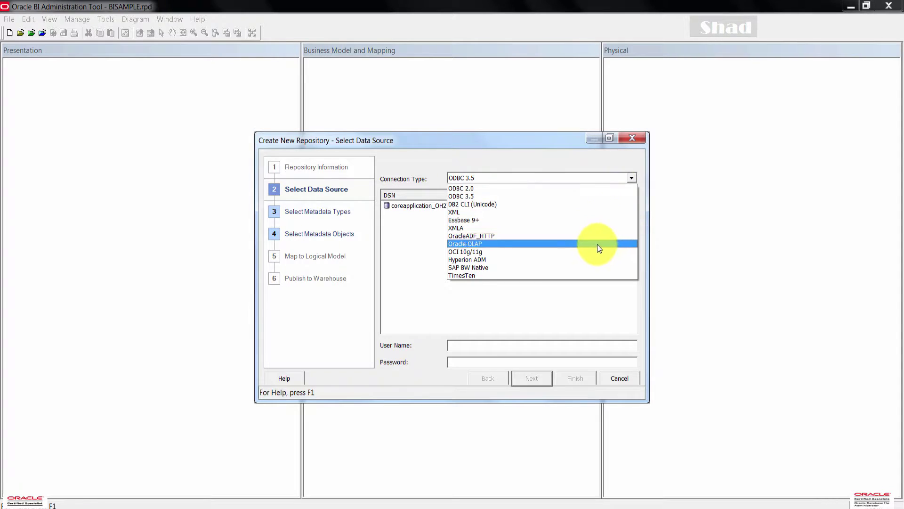
left_click(473, 252)
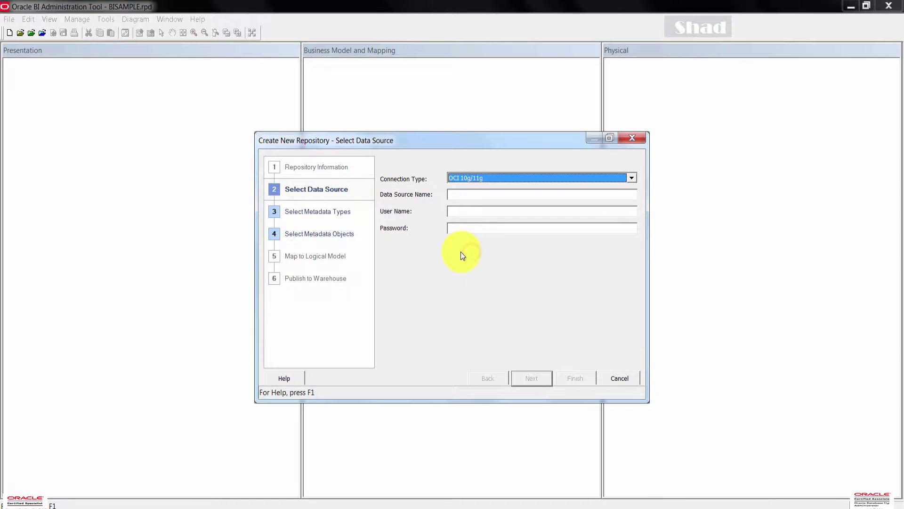
left_click(454, 195)
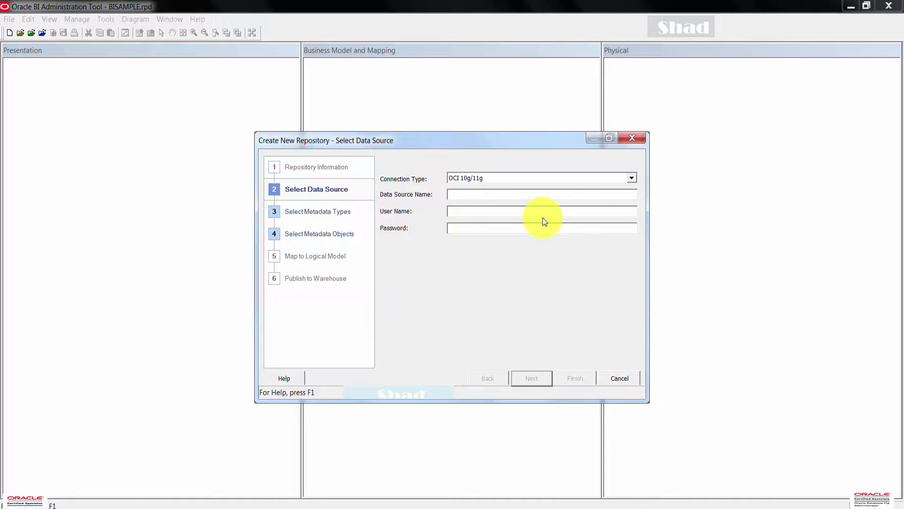
type("orcl")
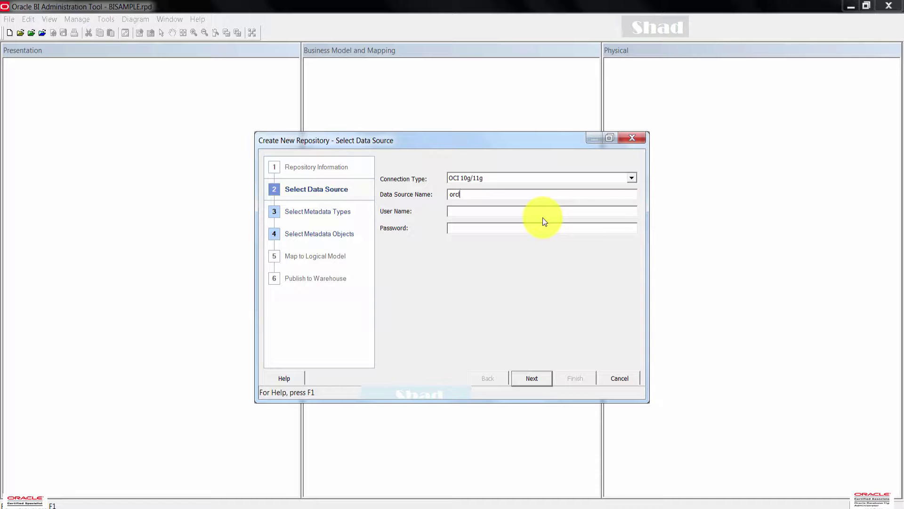
type("BISAMPLE")
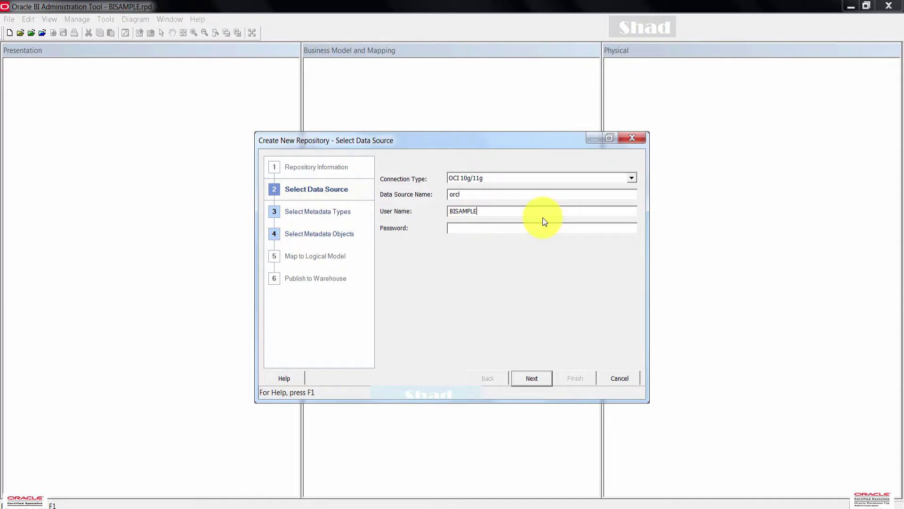
key("Tab")
type("BISAM")
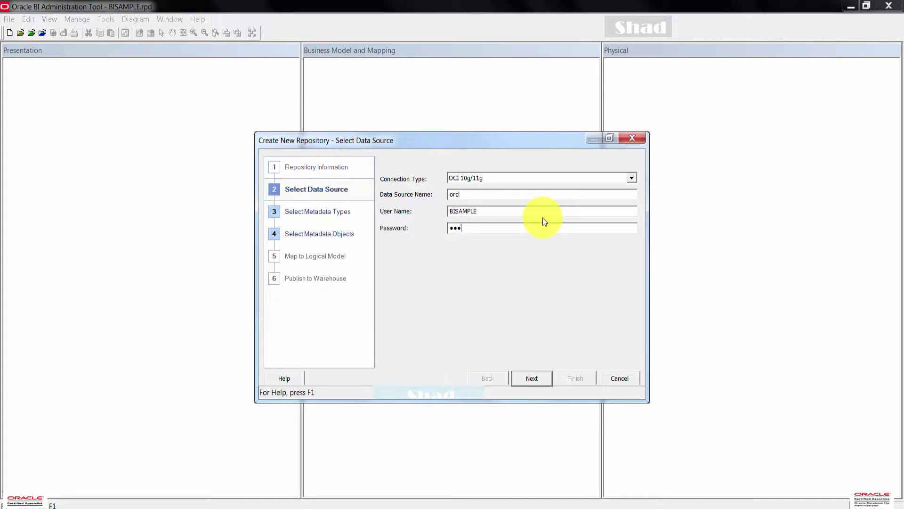
type("PLE")
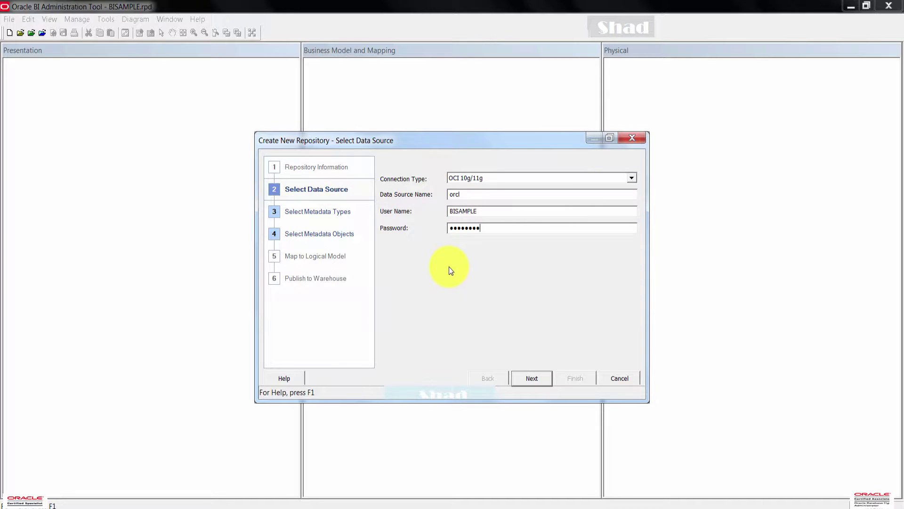
left_click(535, 379)
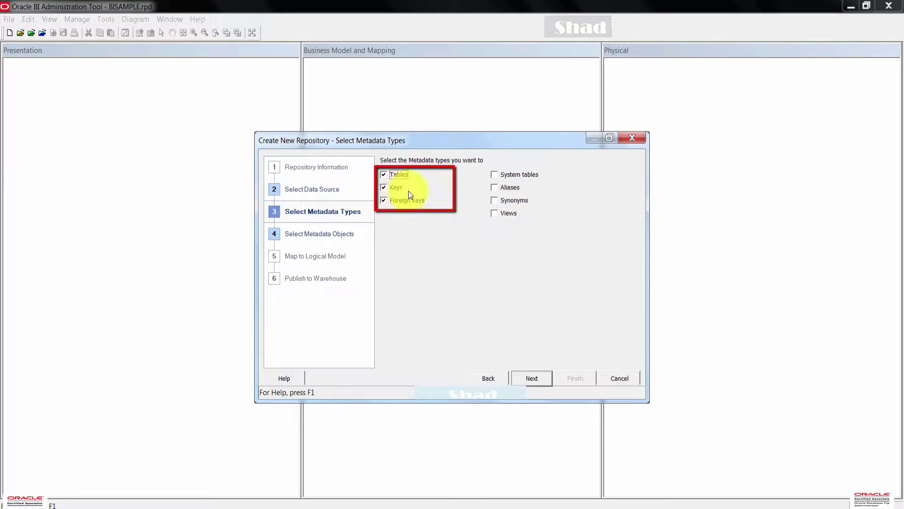
- Keep Tables, Keys and Foreign Keys checked and advance to metadata object selection
left_click(533, 378)
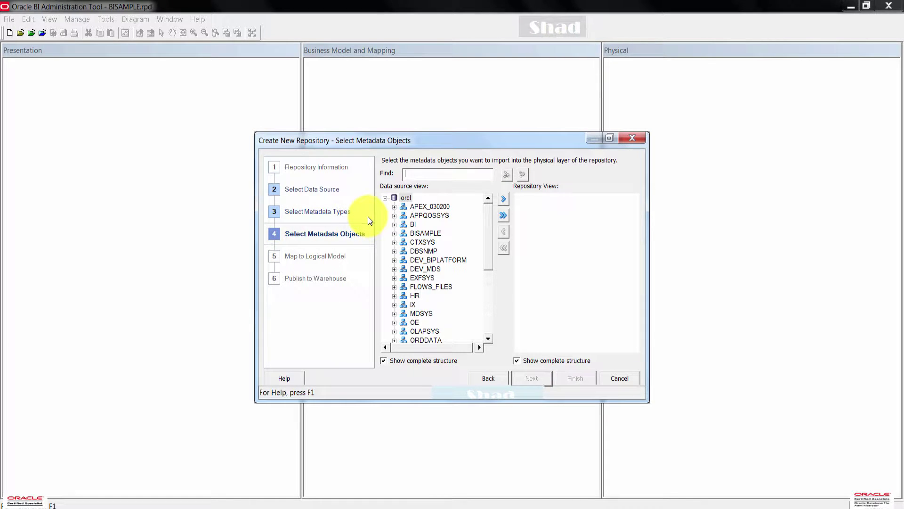
- Expand the BISAMPLE schema and select SAMP_ADDRESSES_D, SAMP_CUSTOMERS_D and SAMP_PRODUCTS_D
left_click(400, 233)
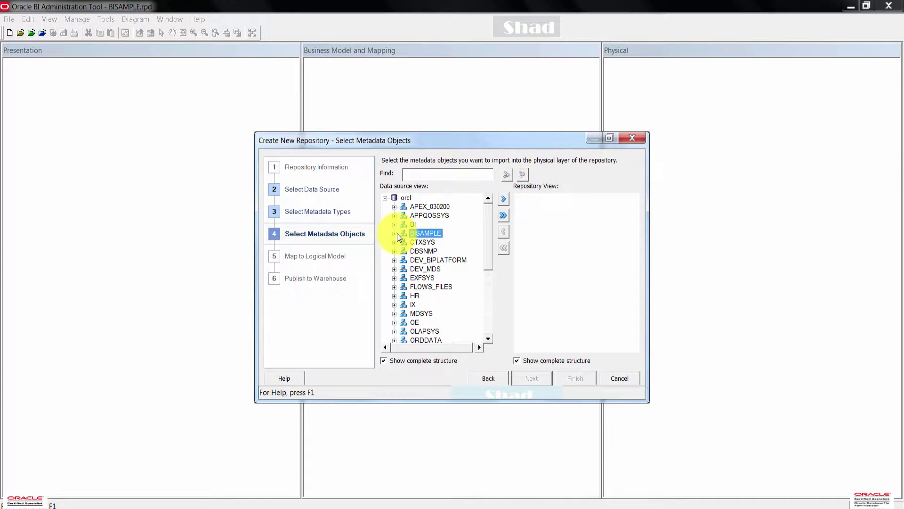
left_click(394, 233)
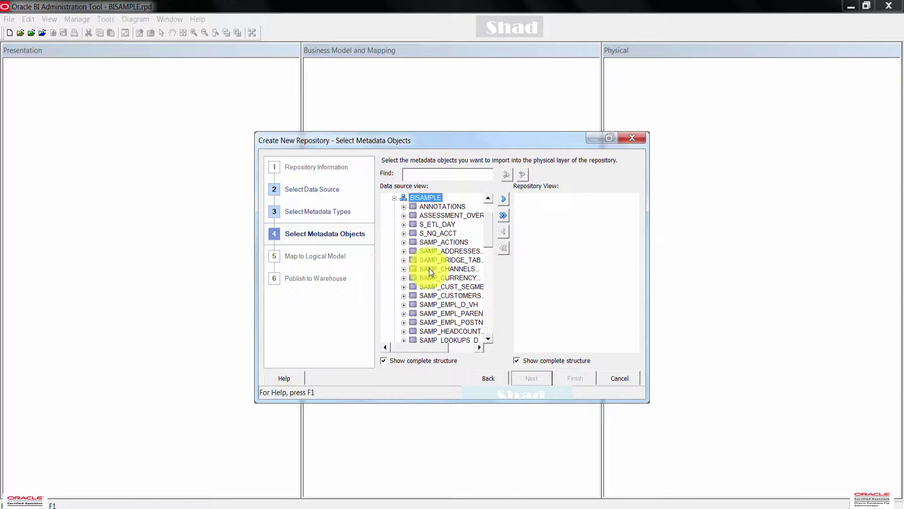
left_click(454, 251, "ctrl")
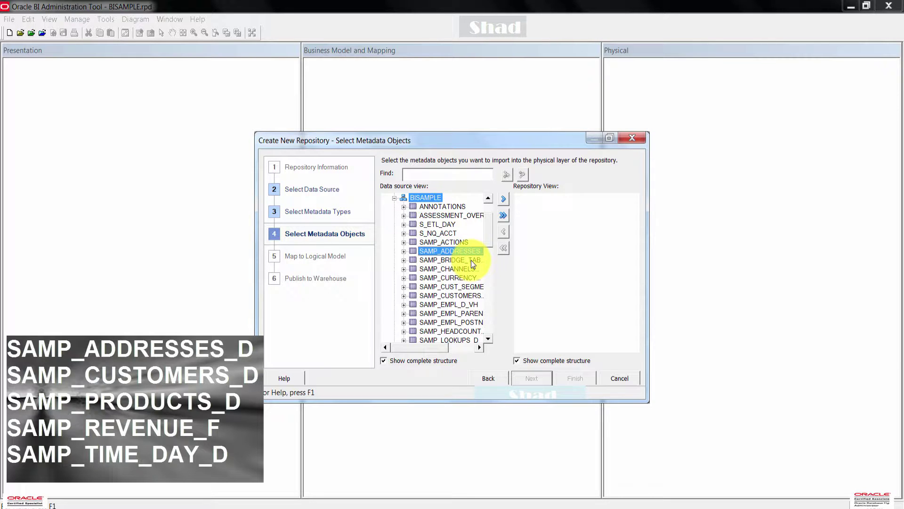
scroll(471, 262, "down", 1)
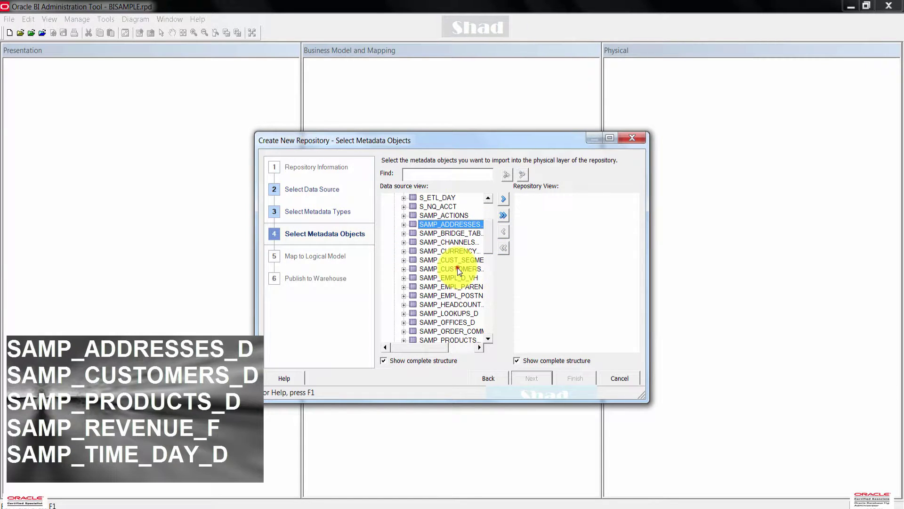
left_click(458, 269, "ctrl")
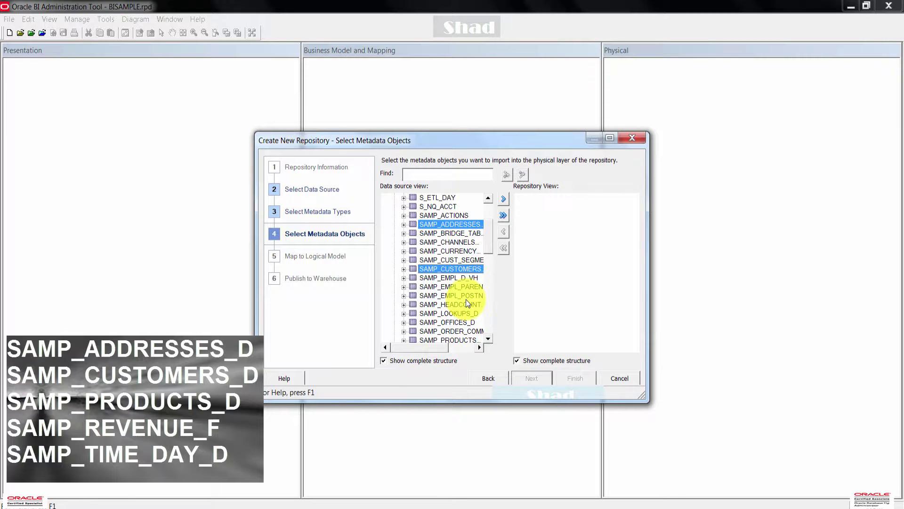
scroll(467, 302, "down", 2)
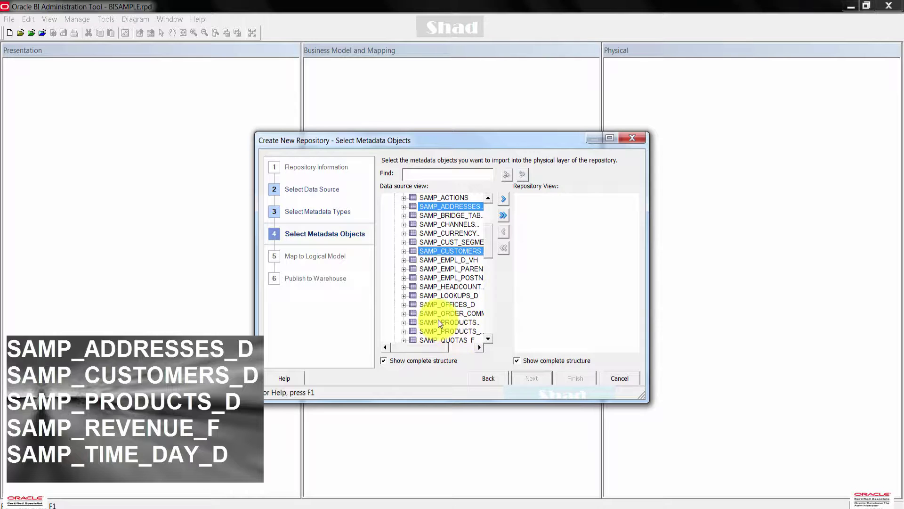
left_click(456, 322, "ctrl")
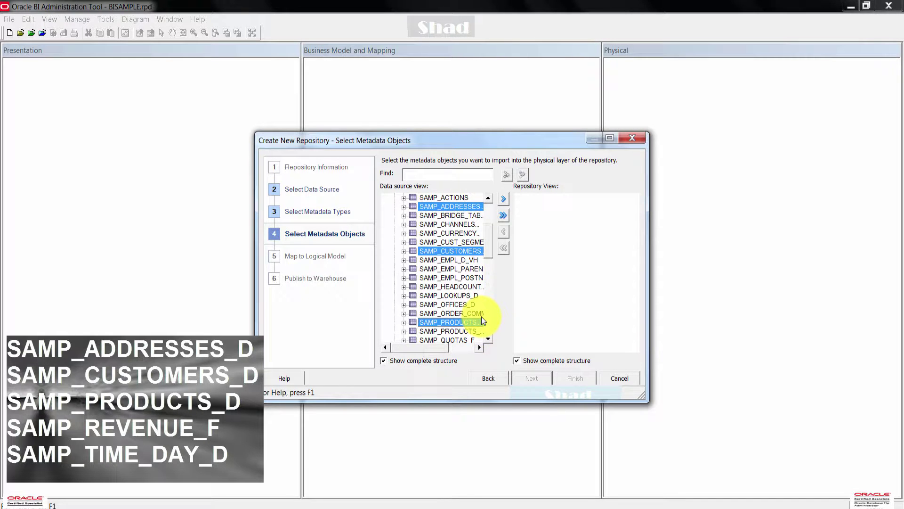
- Add SAMP_REVENUE_F and SAMP_TIME_DAY_D to the selection and import the chosen tables
scroll(476, 311, "down", 2)
scroll(476, 313, "down", 2)
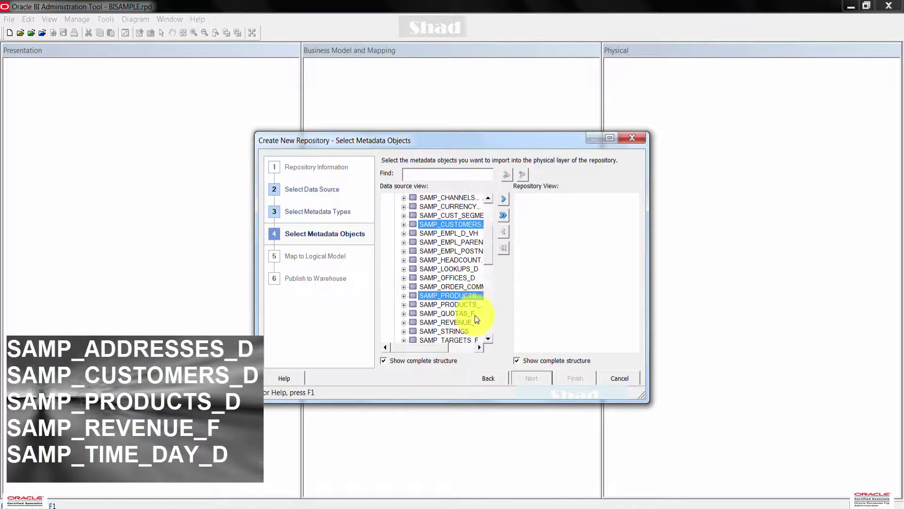
left_click(448, 314, "ctrl")
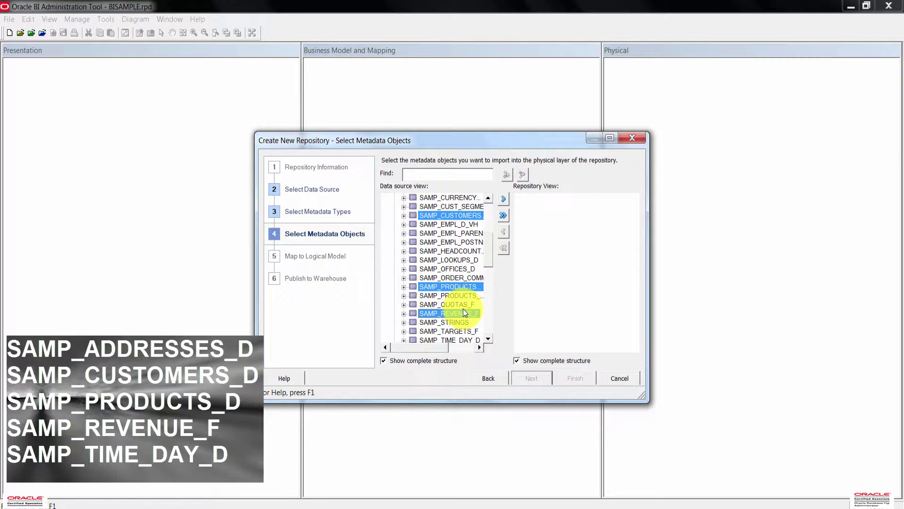
scroll(462, 309, "down", 2)
scroll(465, 339, "down", 1)
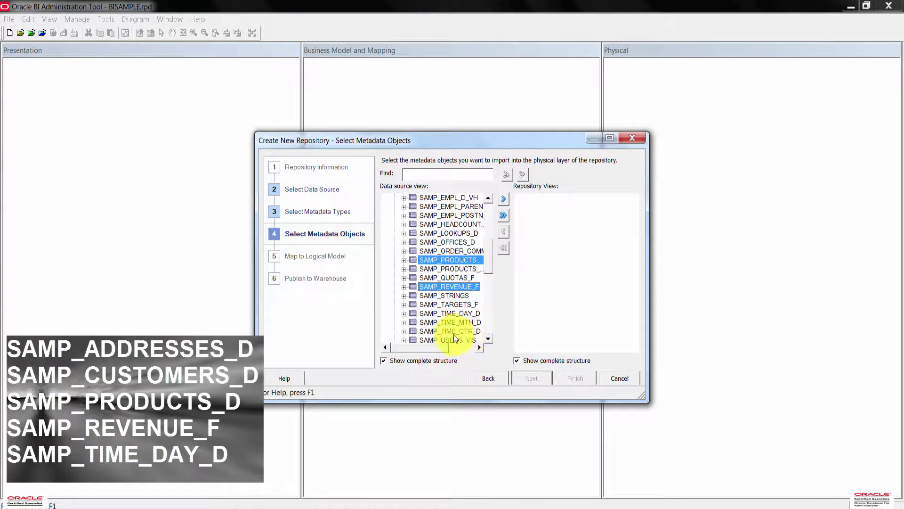
left_click(450, 313, "ctrl")
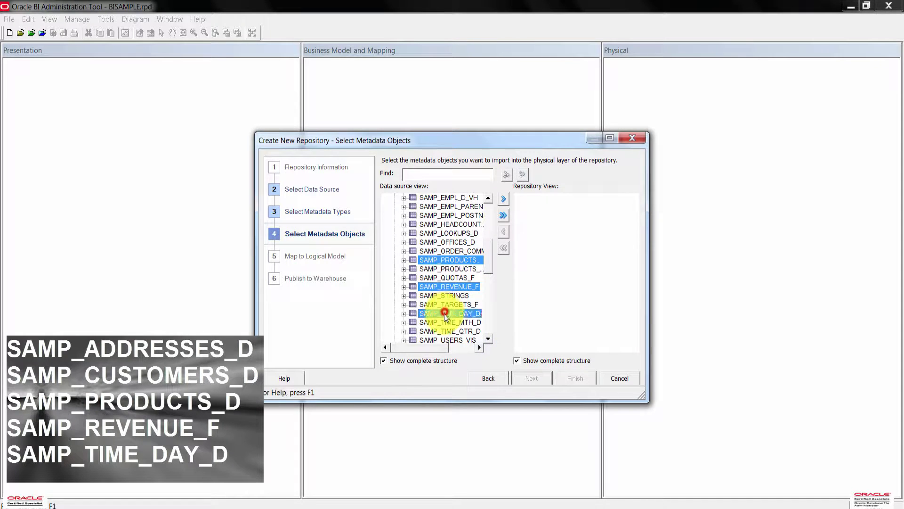
scroll(453, 315, "down", 2)
scroll(452, 315, "down", 2)
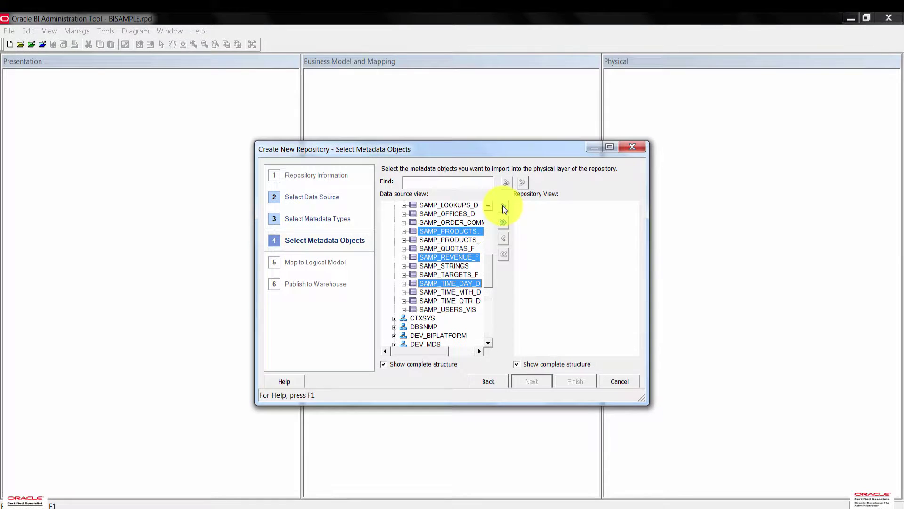
left_click(503, 207)
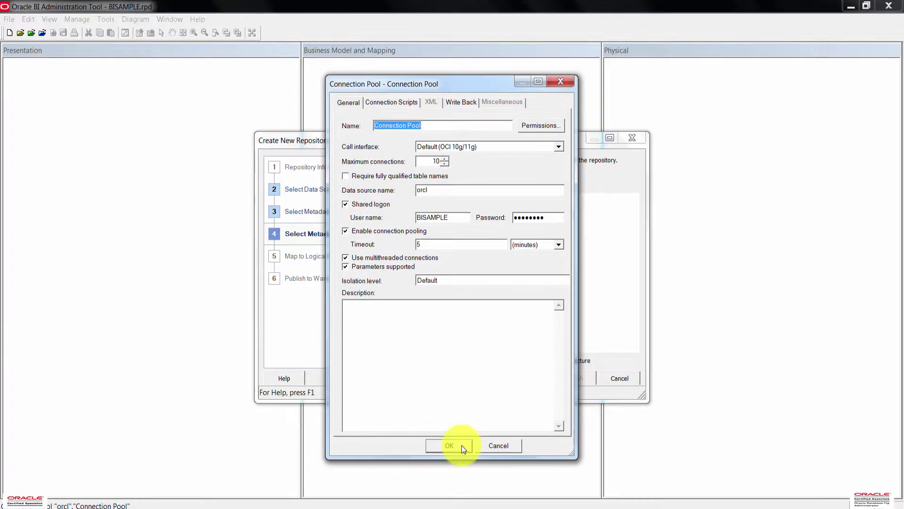
- Accept the default orcl connection pool: OCI 10g/11g, shared logon, 10 maximum connections
left_click(459, 448)
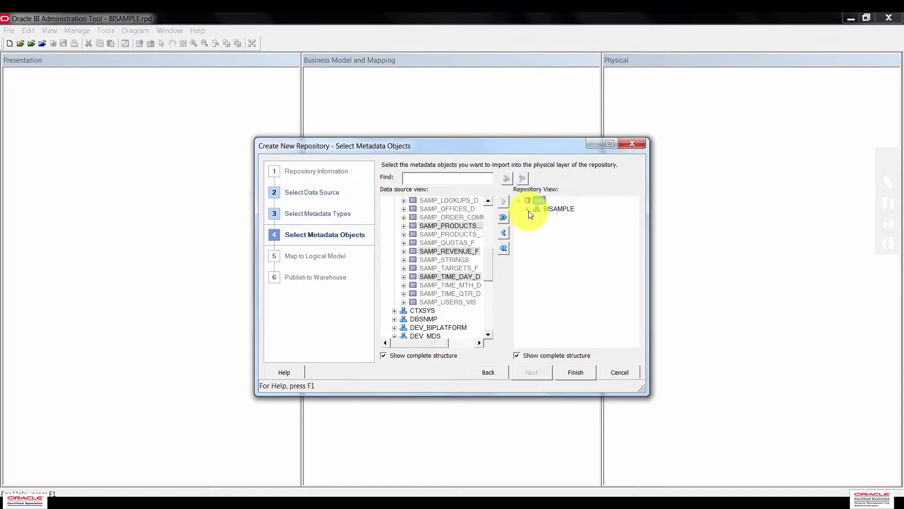
- Expand BISAMPLE in Repository View, find every schema table imported, and select the BISAMPLE node
left_click(527, 202)
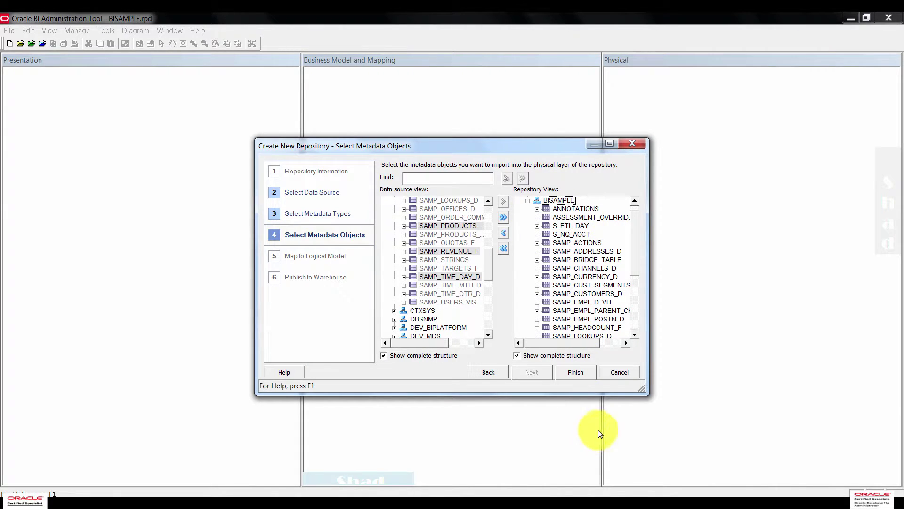
left_click_drag(638, 245, 634, 315)
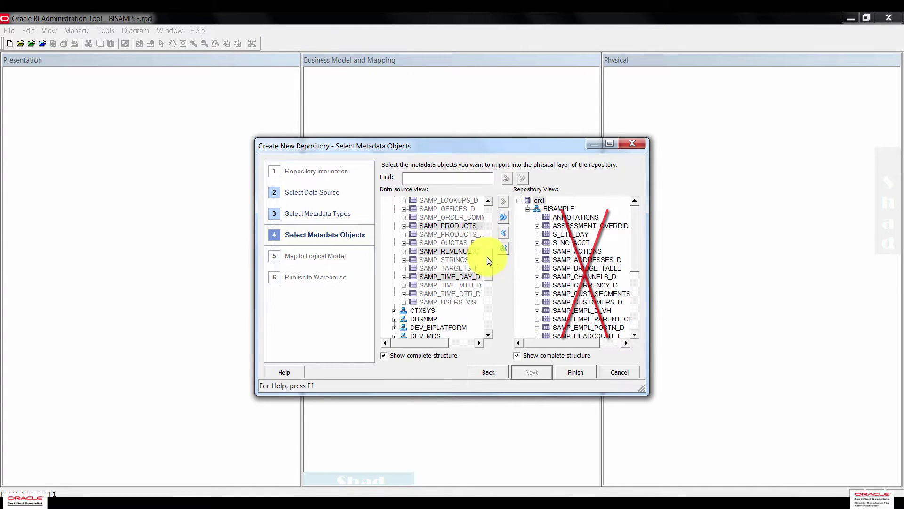
left_click_drag(487, 257, 487, 207)
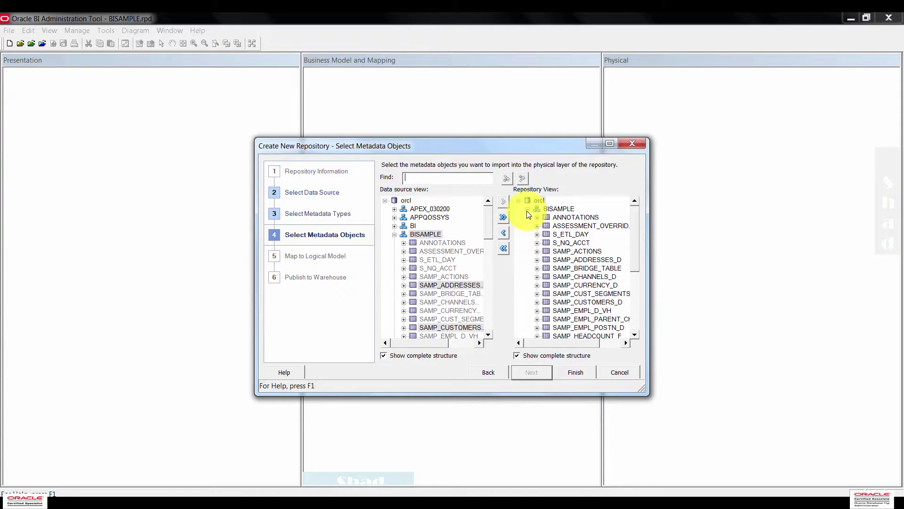
left_click(556, 209)
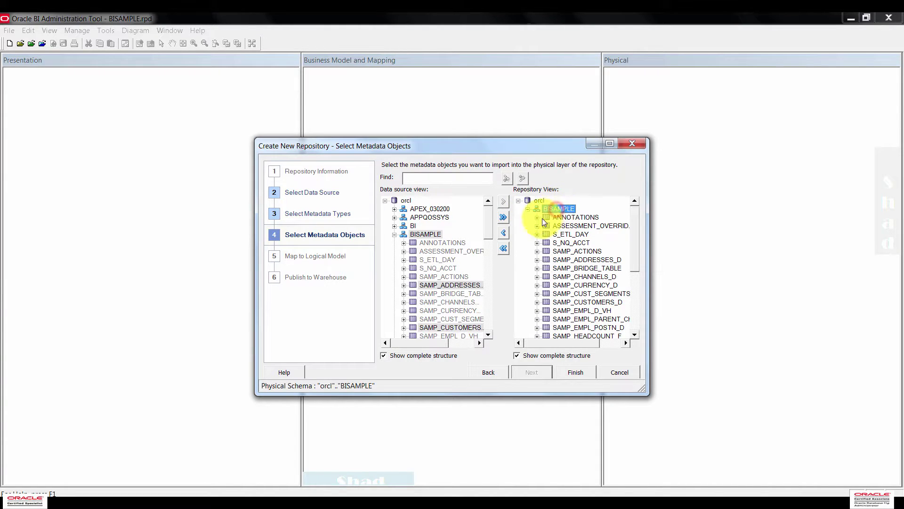
- Remove the BISAMPLE schema and the orcl entry, emptying the repository view
left_click(503, 233)
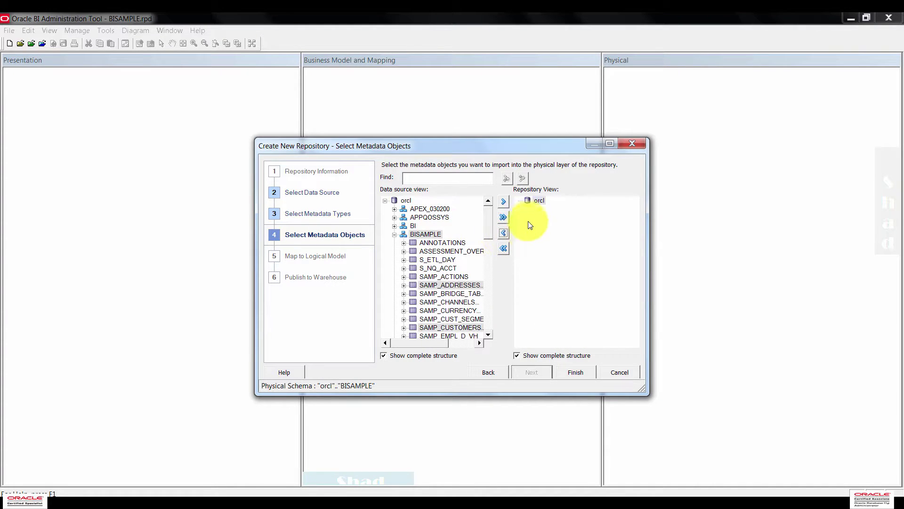
left_click(539, 200)
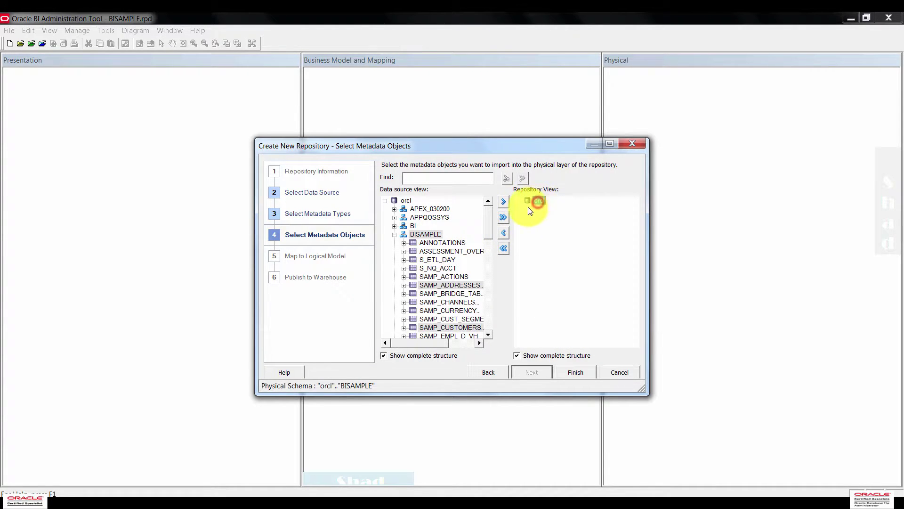
left_click(505, 233)
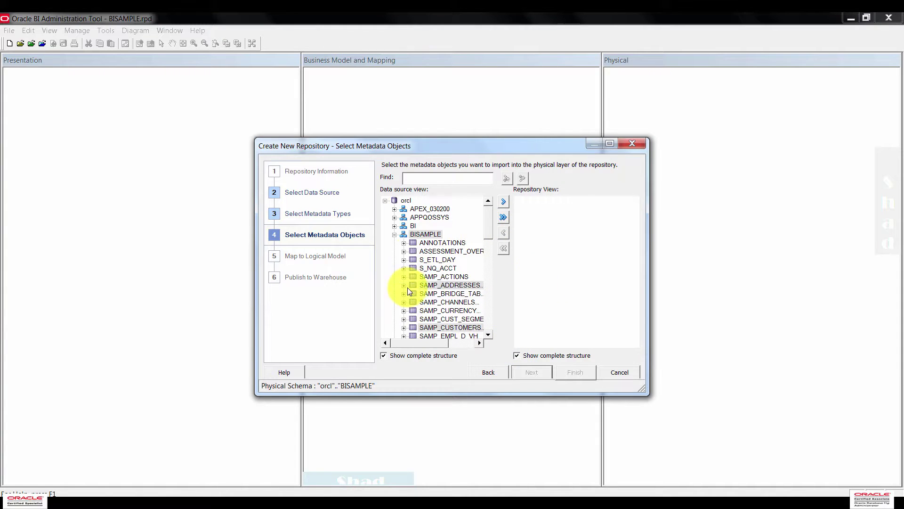
- Import only the five SAMP address, customer, product, revenue and time-day tables with default pool settings
left_click(437, 236, "ctrl")
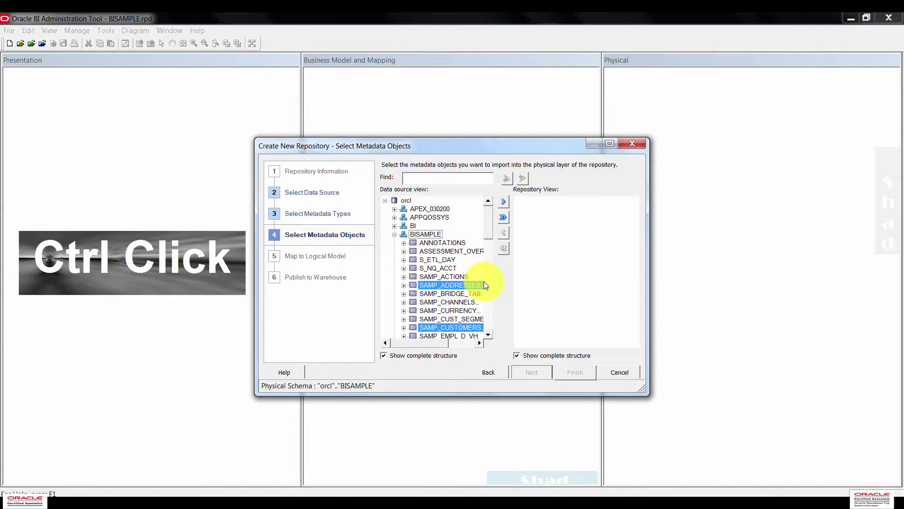
scroll(483, 285, "down", 3)
left_click(450, 328, "ctrl")
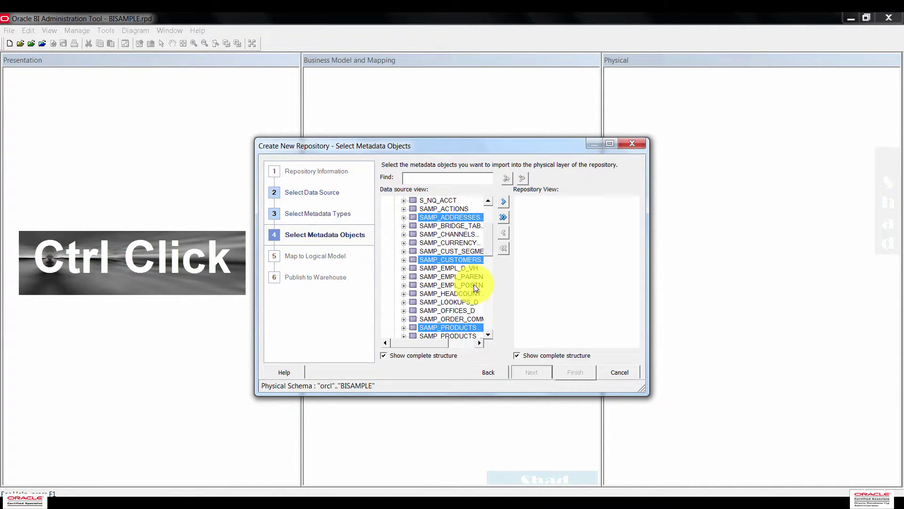
scroll(474, 284, "down", 3)
left_click(464, 286, "ctrl")
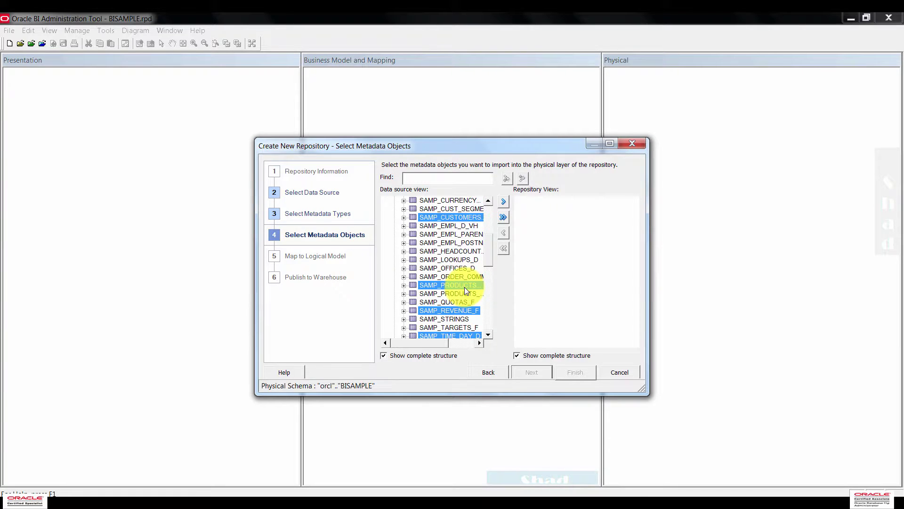
left_click(453, 311, "ctrl")
scroll(453, 292, "down", 1)
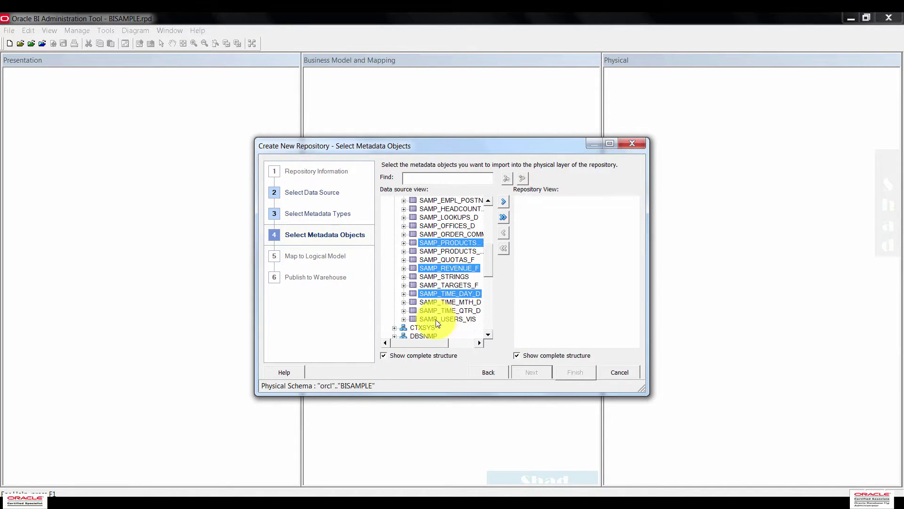
left_click(505, 203)
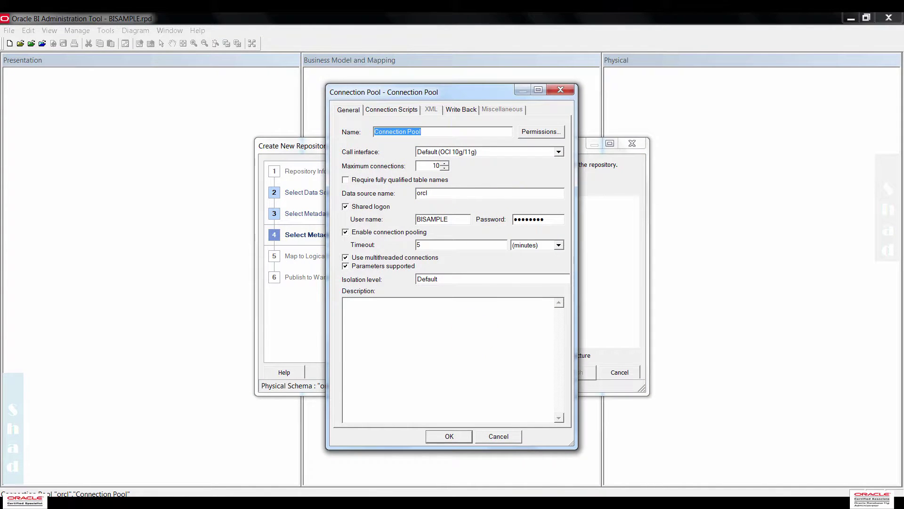
left_click(458, 435)
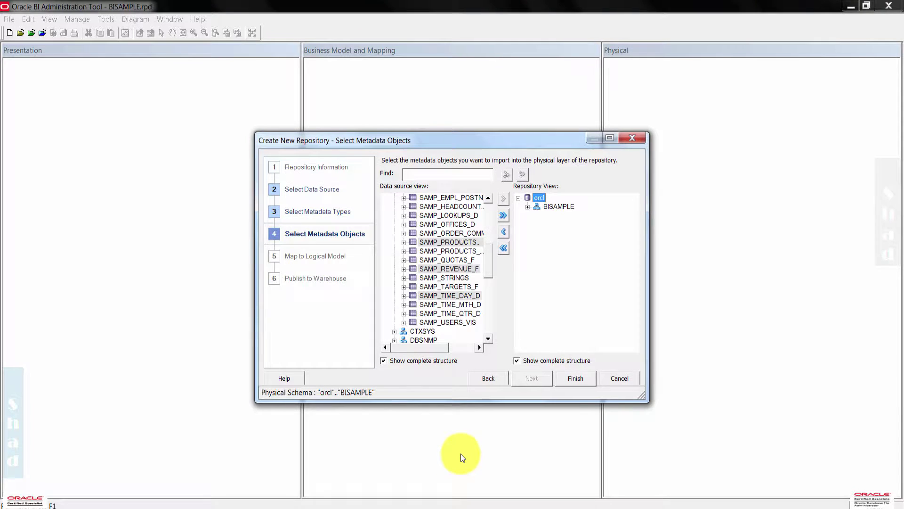
left_click(528, 207)
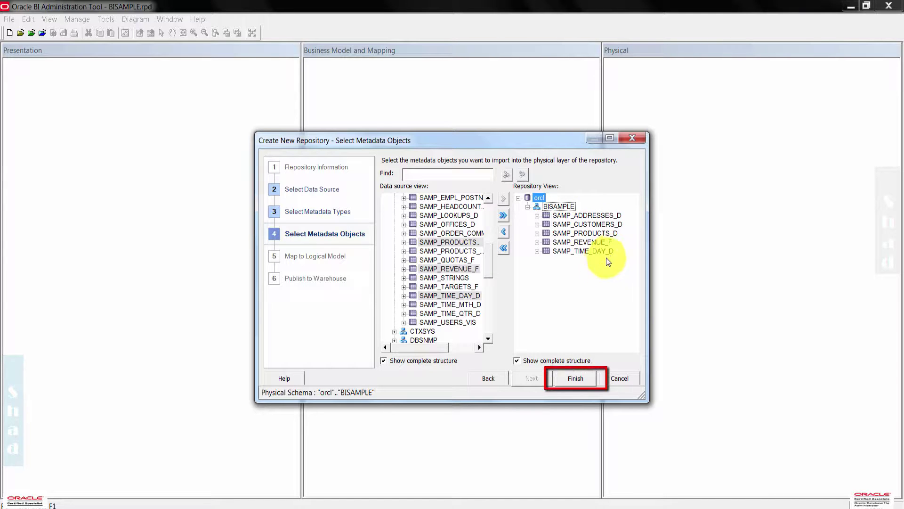
- Finish the wizard and expand orcl and BISAMPLE in the Physical layer to show the five tables
left_click(584, 380)
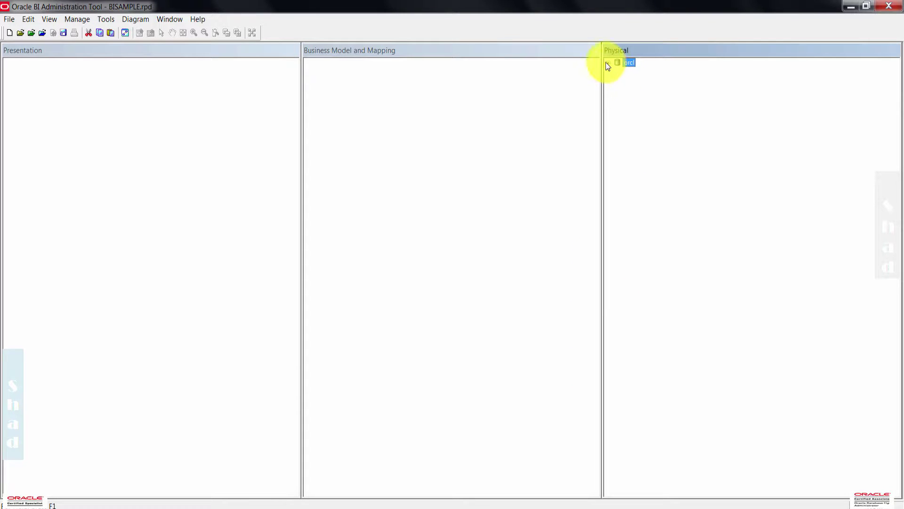
left_click(608, 63)
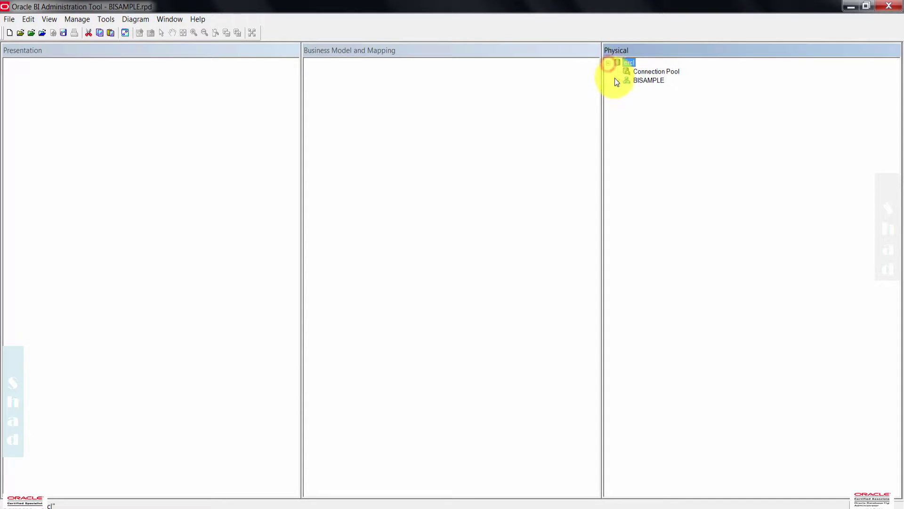
left_click(618, 81)
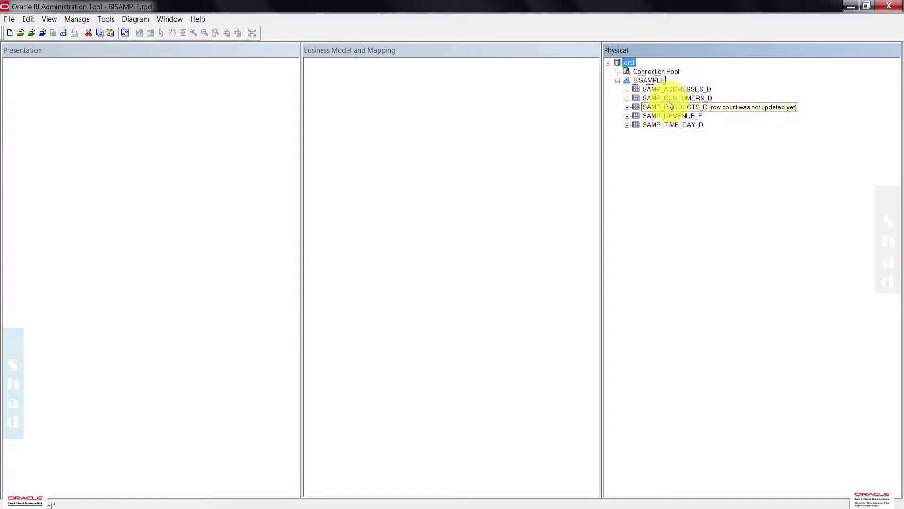
- Update the row counts of all tables and expand SAMP_ADDRESSES_D's columns
left_click(114, 21)
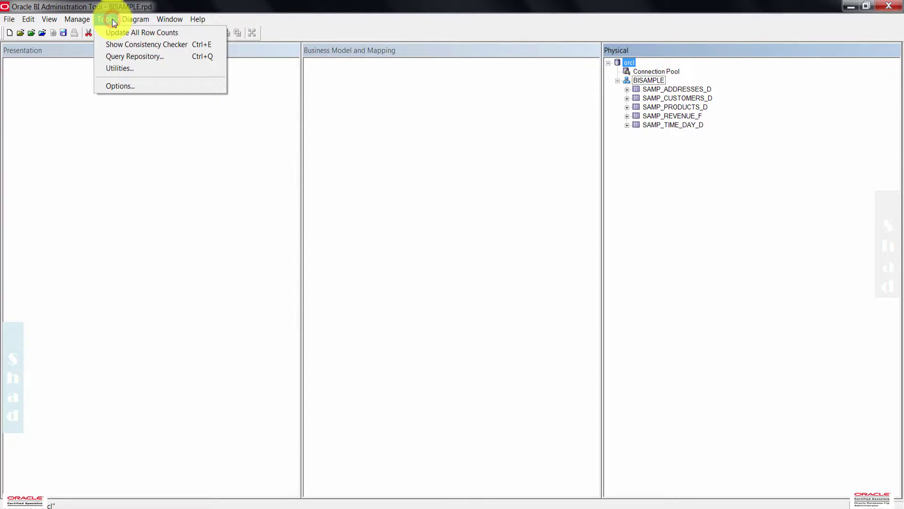
left_click(137, 34)
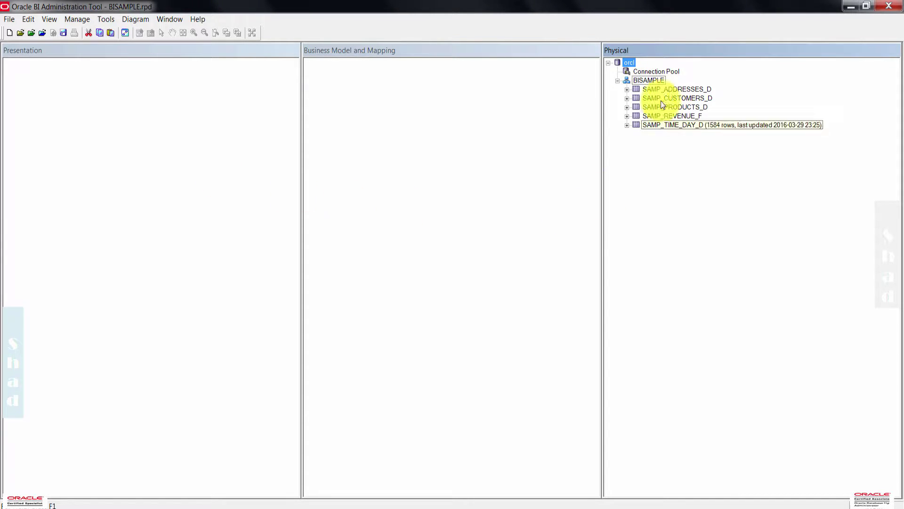
mouse_move(673, 87)
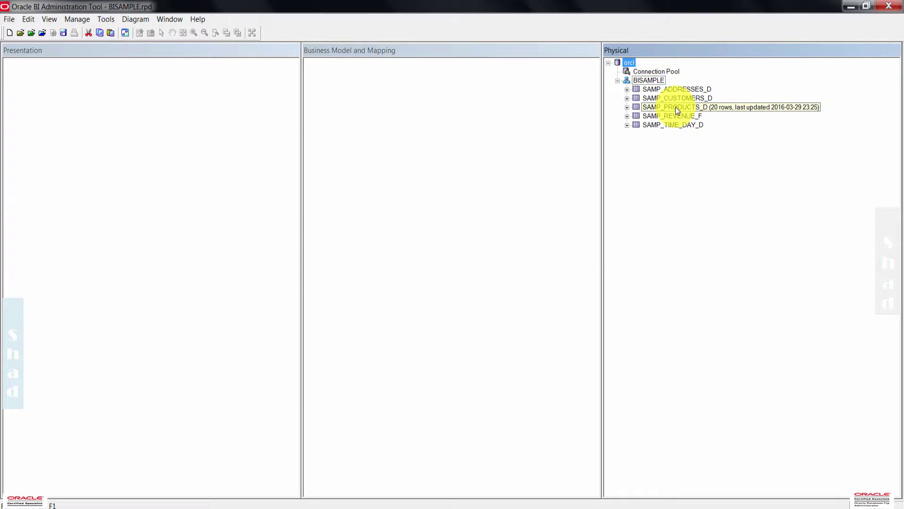
mouse_move(678, 125)
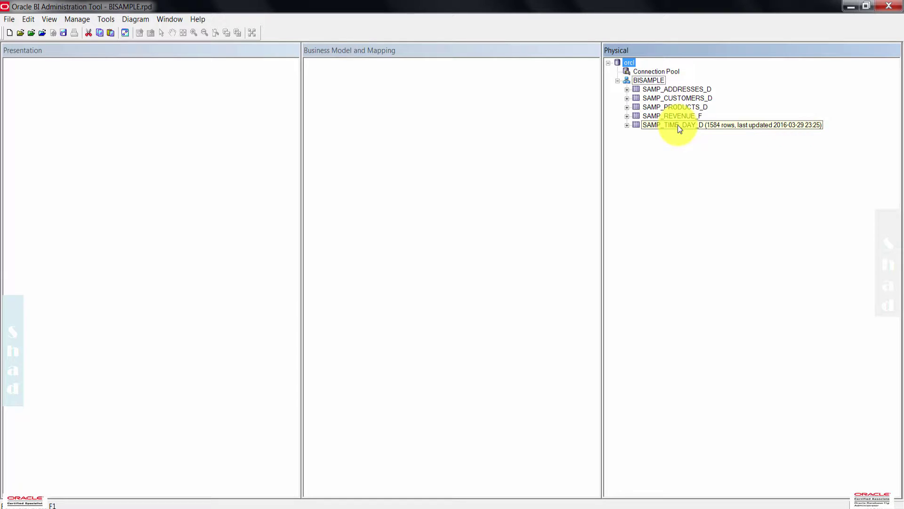
left_click(627, 89)
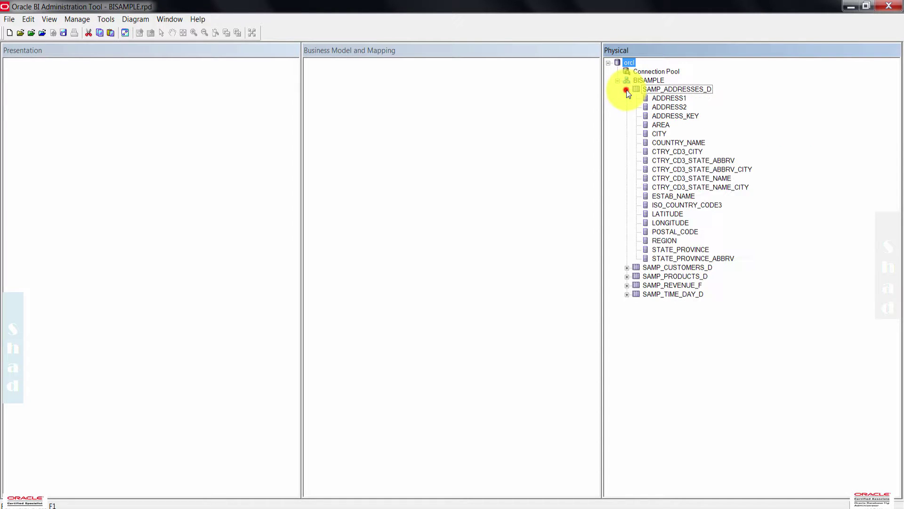
- Expand SAMP_TIME_DAY_D's columns, then collapse both SAMP_TIME_DAY_D and SAMP_ADDRESSES_D
mouse_move(677, 101)
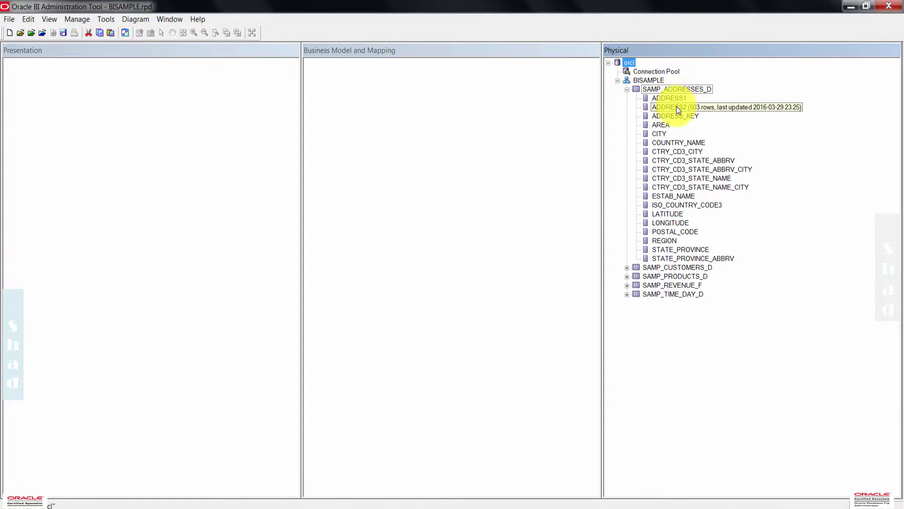
mouse_move(677, 168)
mouse_move(673, 259)
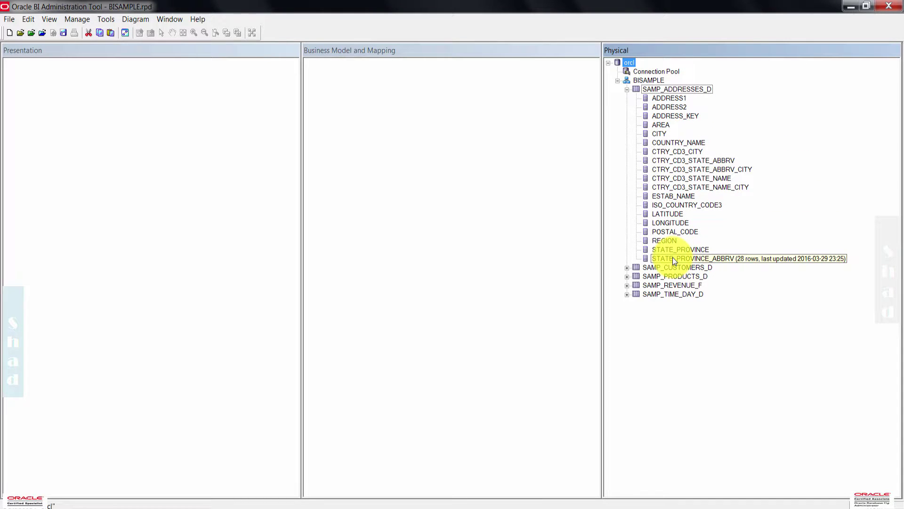
left_click(627, 294)
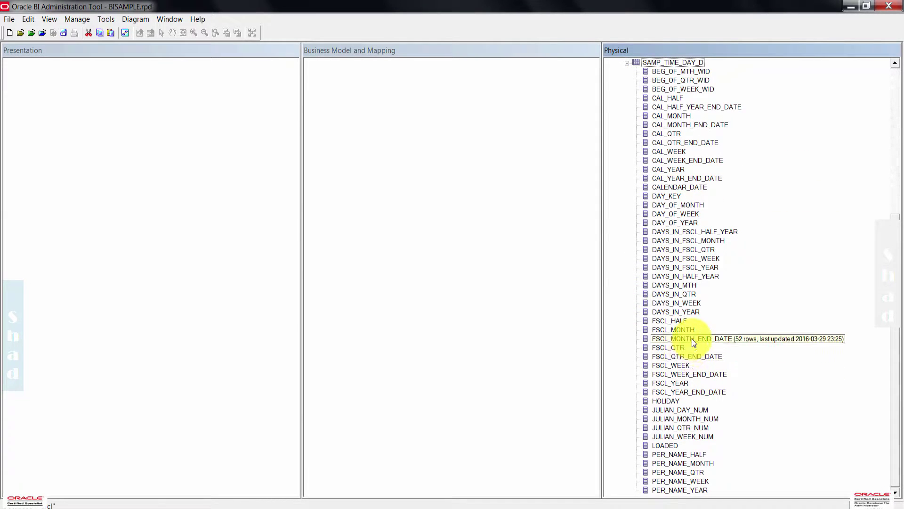
scroll(590, 180, "up", 2)
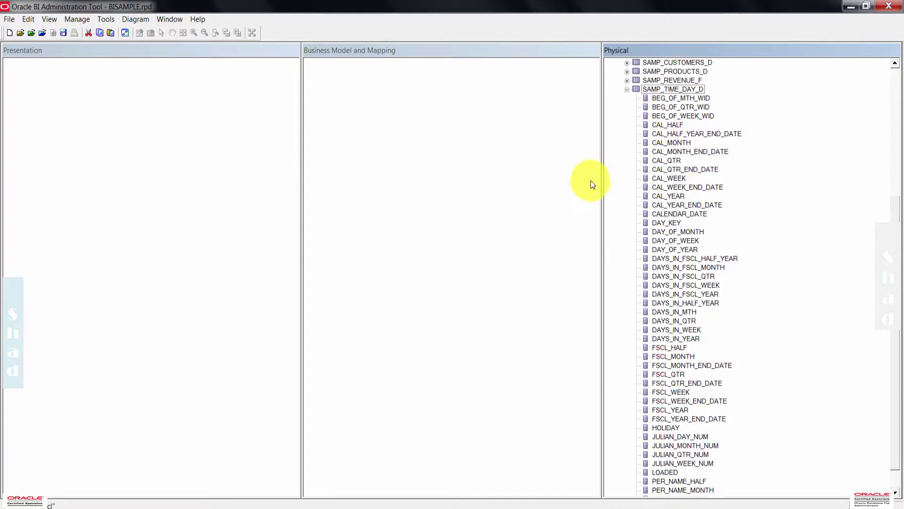
left_click(627, 107)
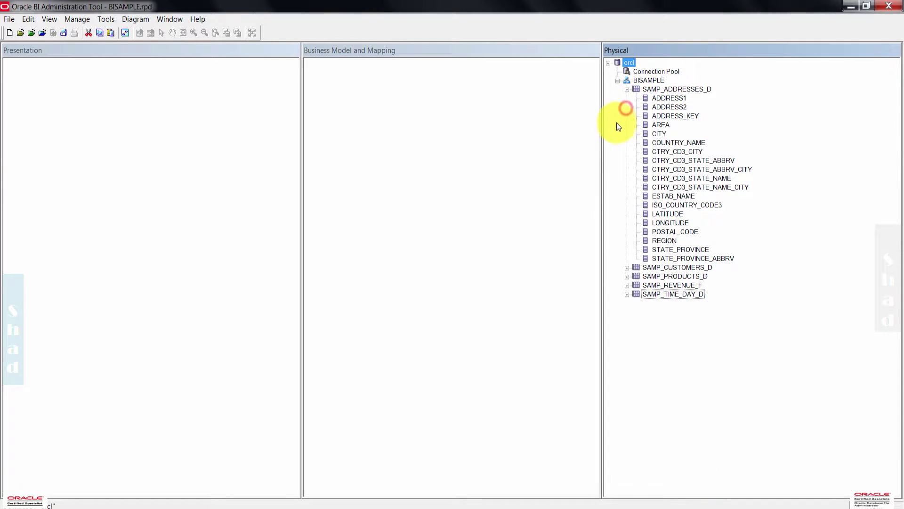
left_click(627, 89)
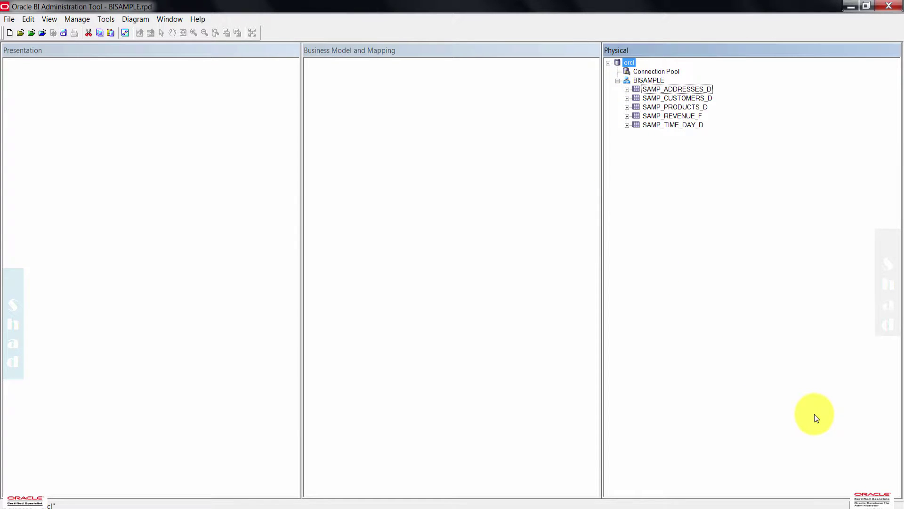
left_click(668, 88)
right_click(670, 91)
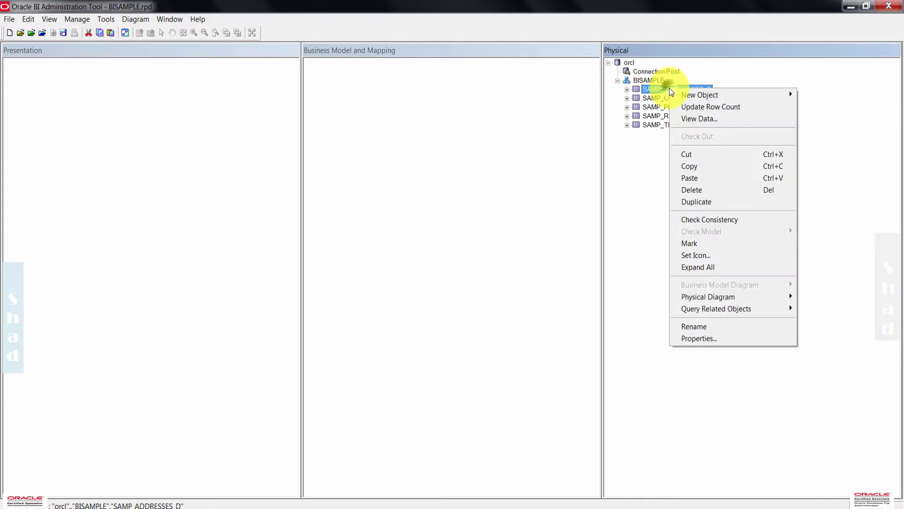
left_click(705, 119)
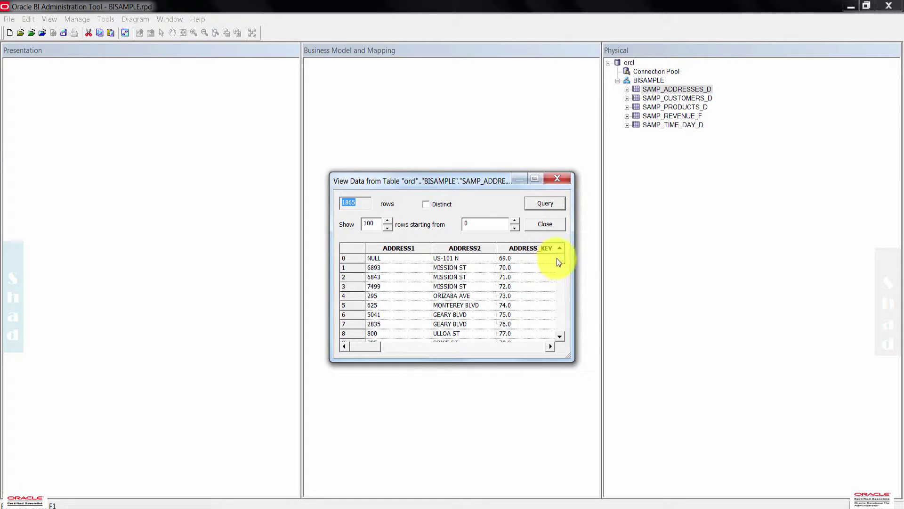
left_click_drag(559, 259, 562, 329)
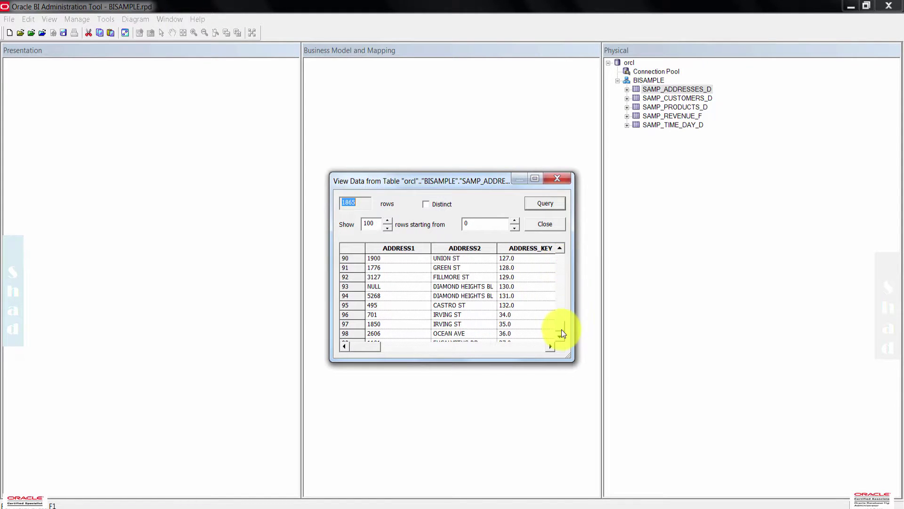
left_click(547, 227)
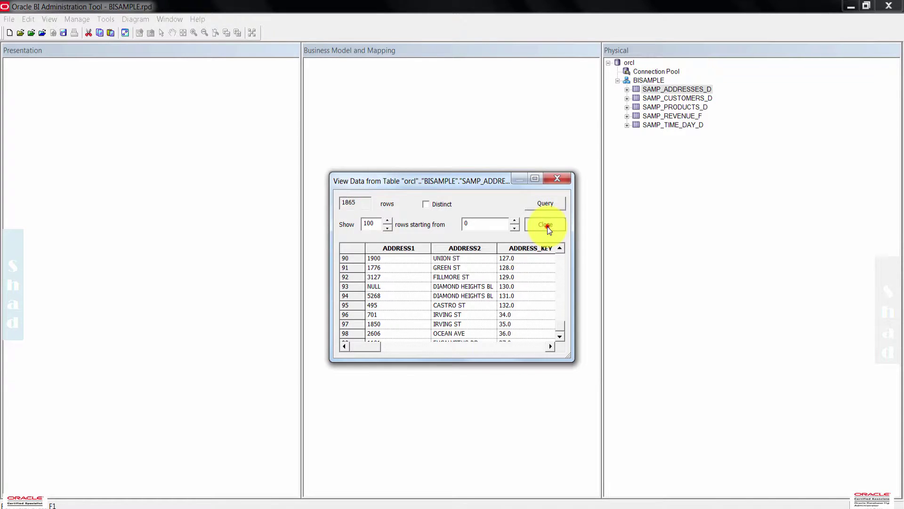
left_click(757, 202)
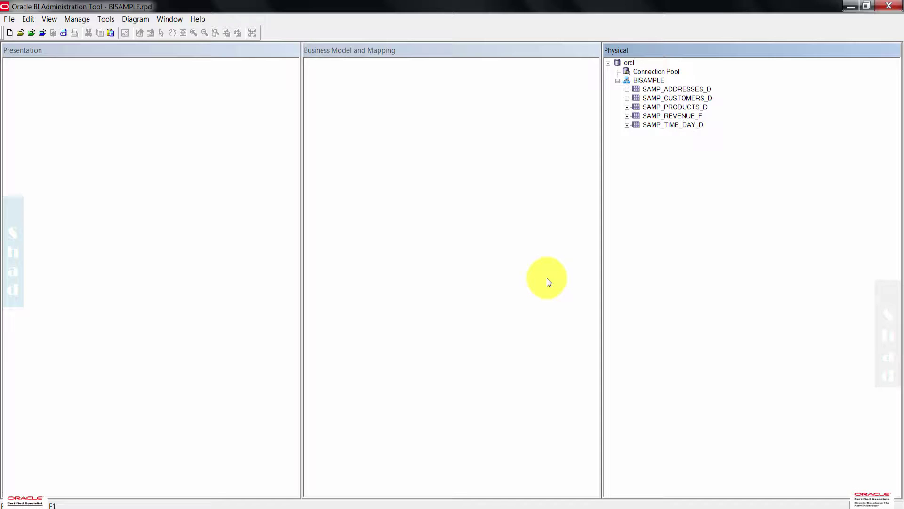
- Create alias D1 Time of SAMP_TIME_DAY_D with description 'Time Dimension All'
left_click(675, 124)
right_click(675, 126)
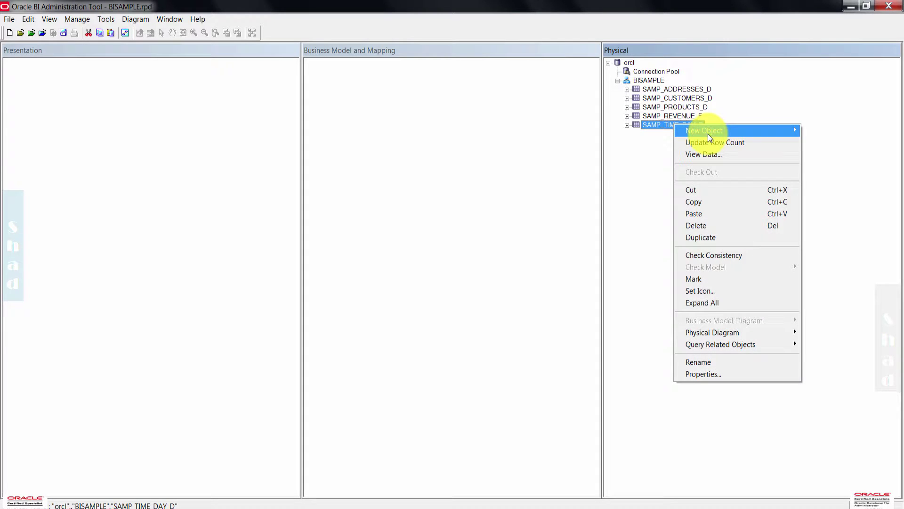
mouse_move(708, 134)
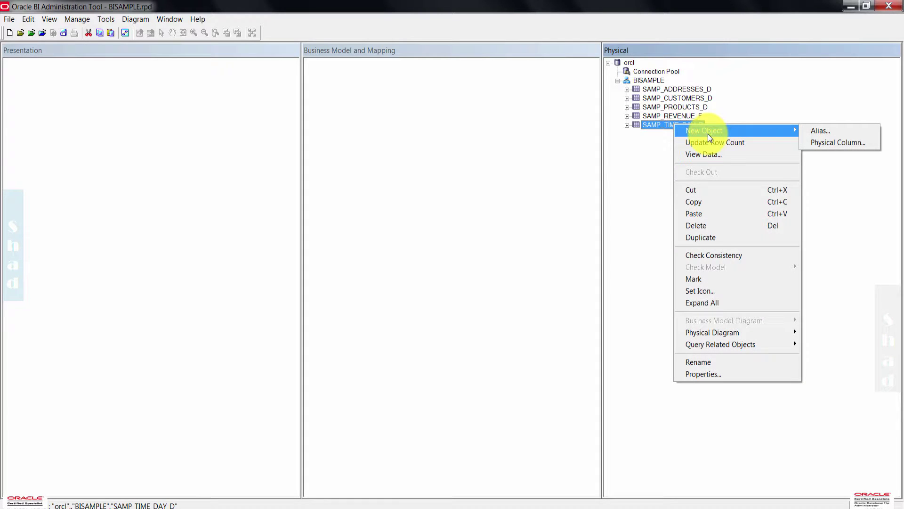
left_click(837, 129)
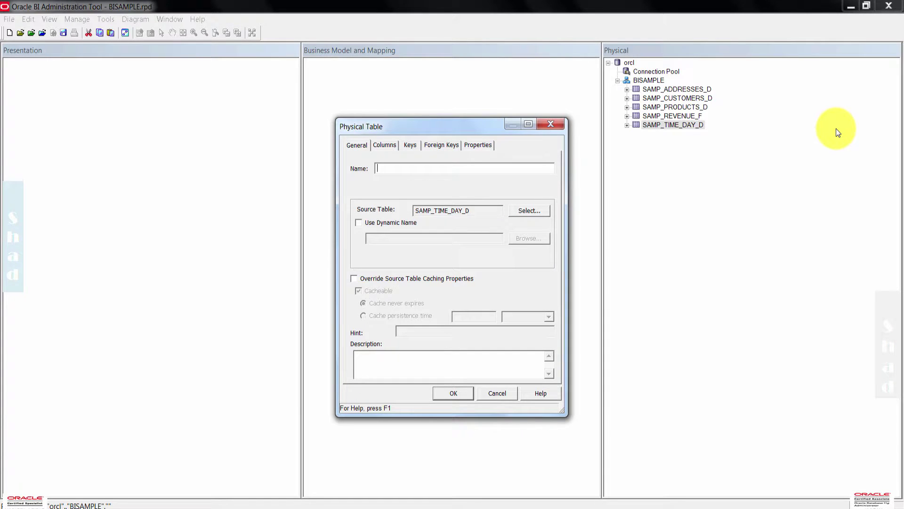
type("D1 T")
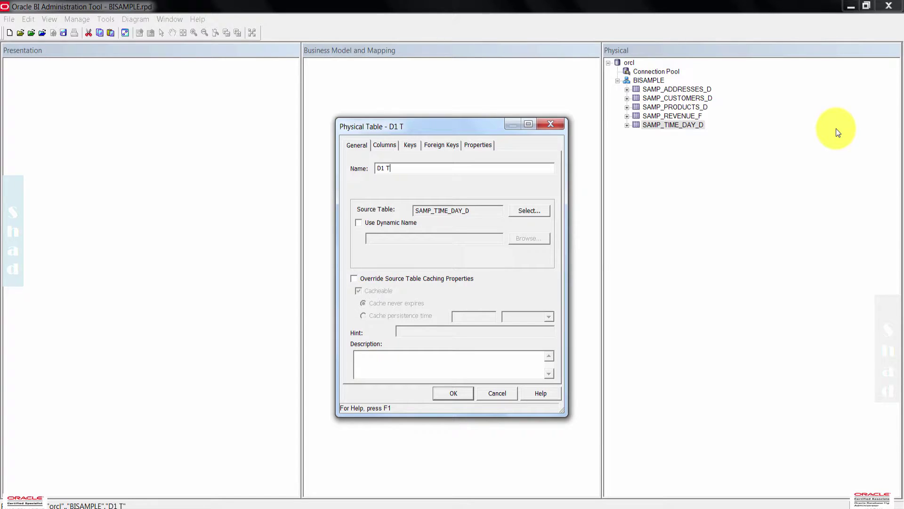
type("ime")
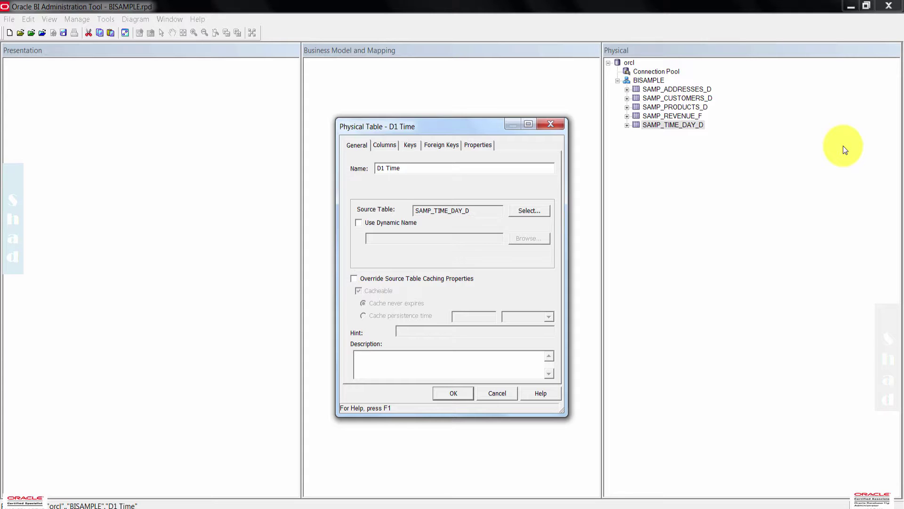
left_click(394, 355)
type("Time ")
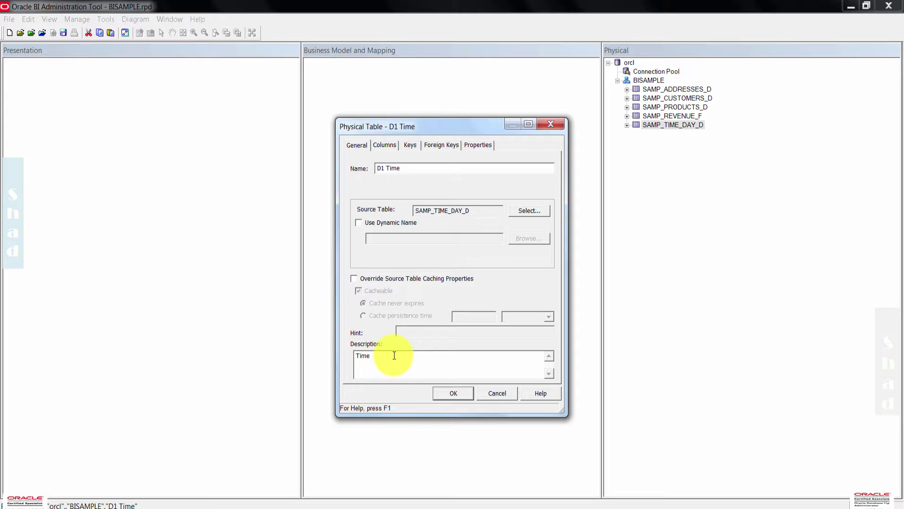
type("Dimension All")
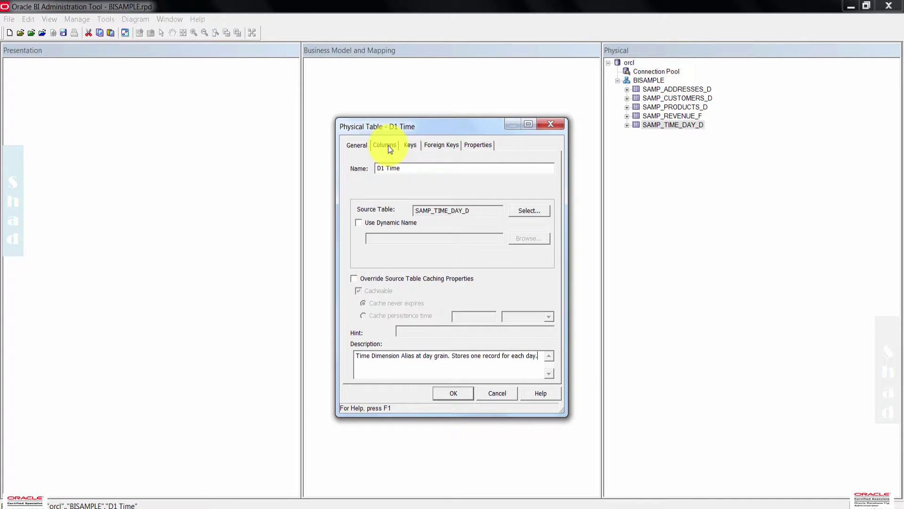
left_click(387, 145)
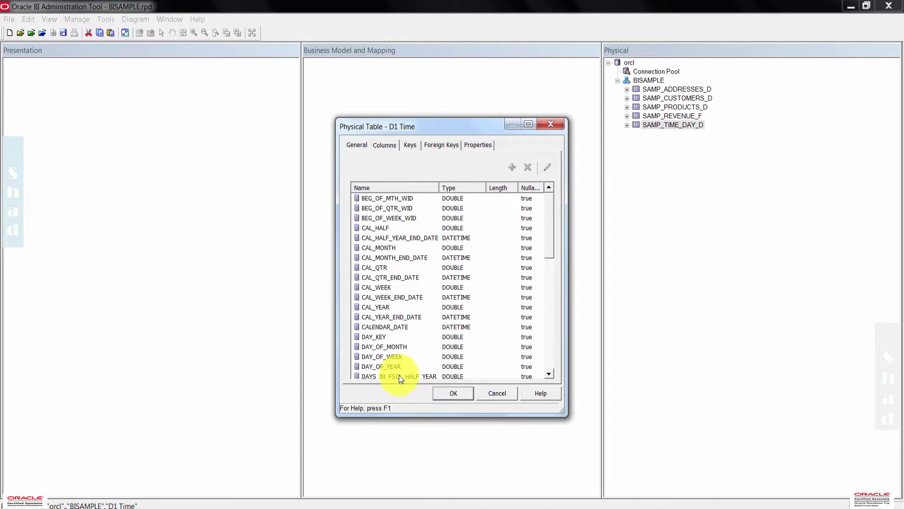
left_click(459, 397)
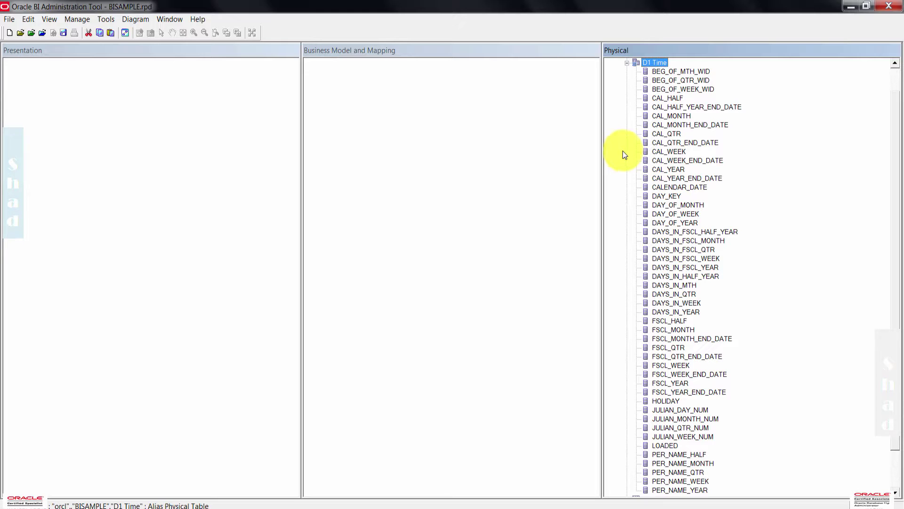
scroll(625, 152, "up", 2)
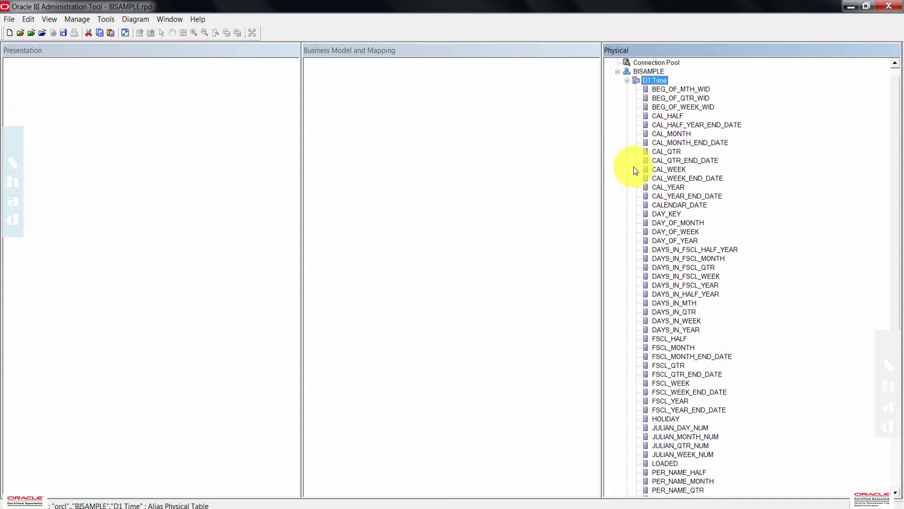
left_click(627, 81)
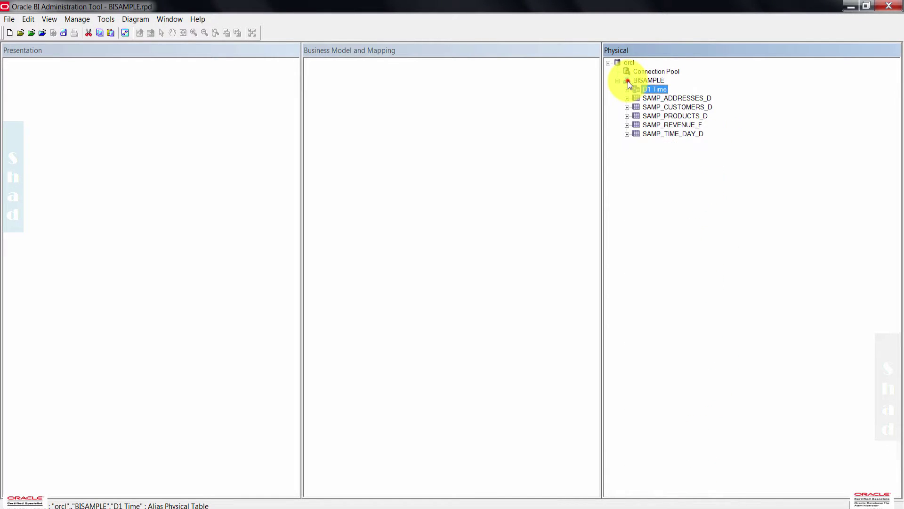
- Create a 'D4 Address' alias of SAMP_ADDRESSES_D and collapse its column list
left_click(654, 100)
right_click(656, 101)
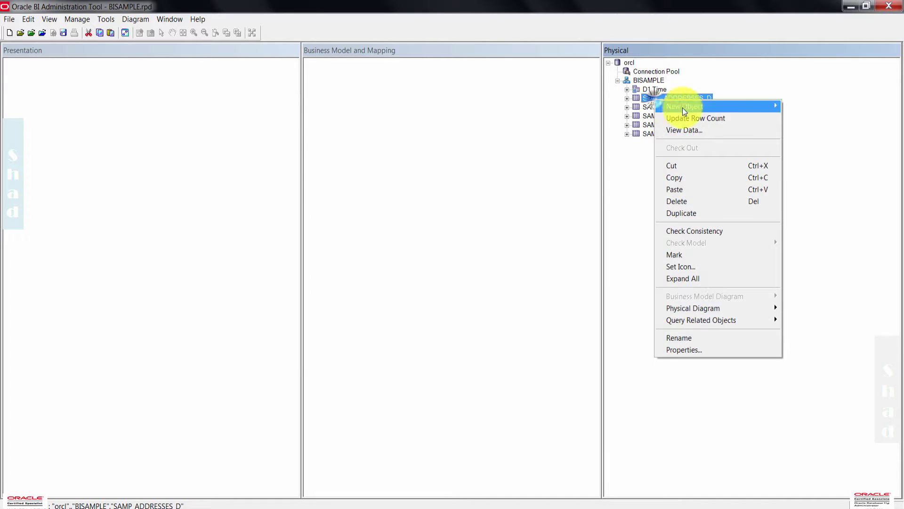
mouse_move(739, 106)
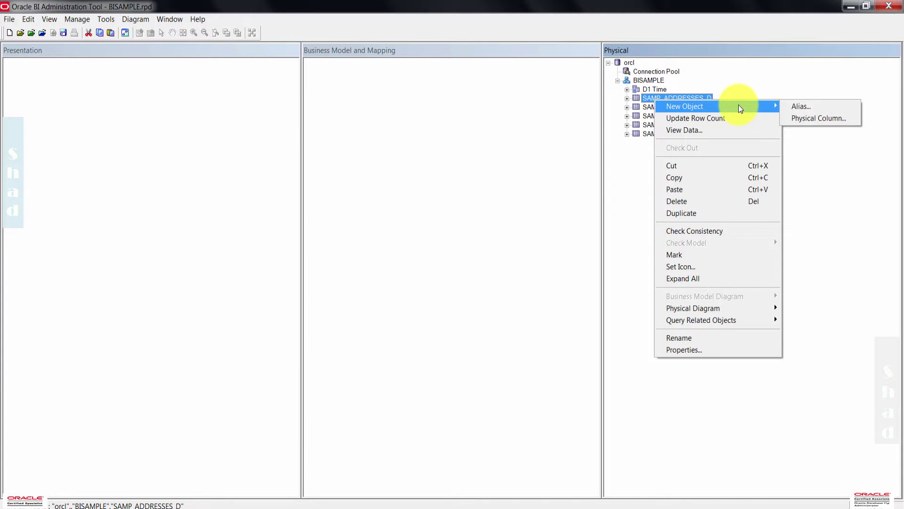
left_click(810, 107)
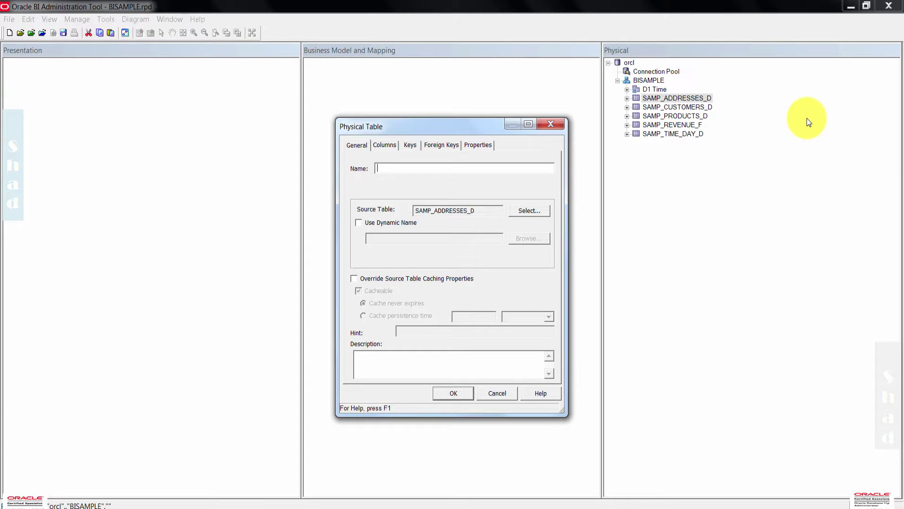
type("D4 Address")
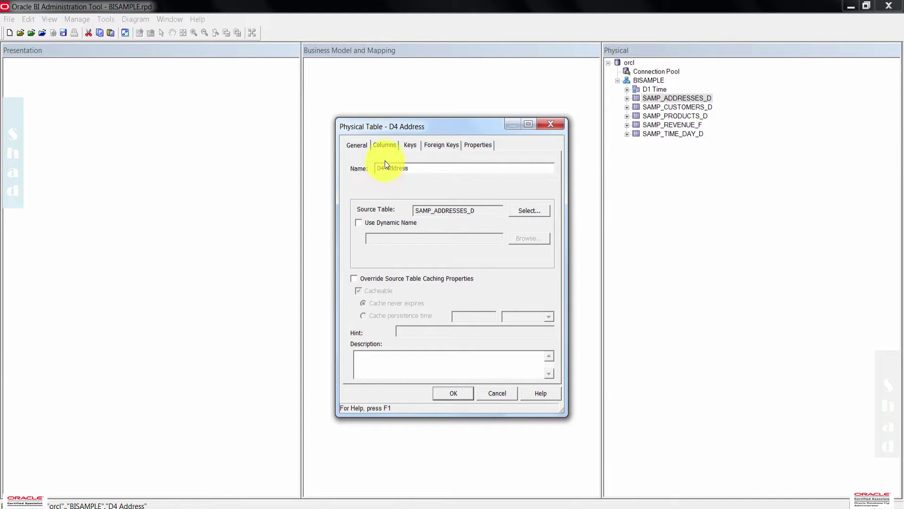
left_click(386, 145)
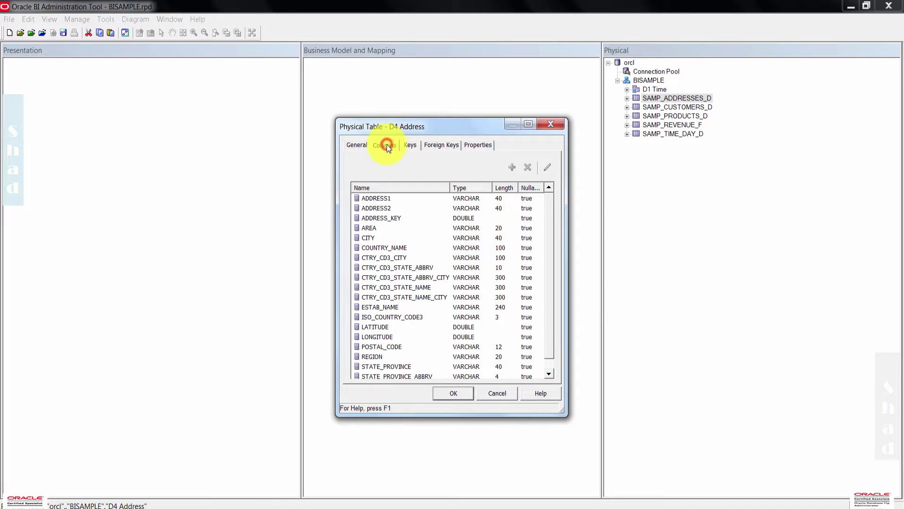
left_click(364, 149)
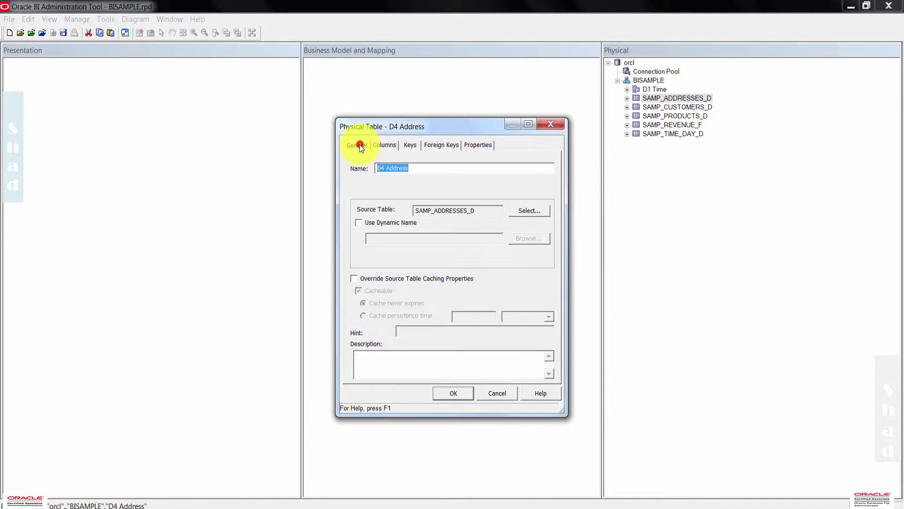
left_click(453, 393)
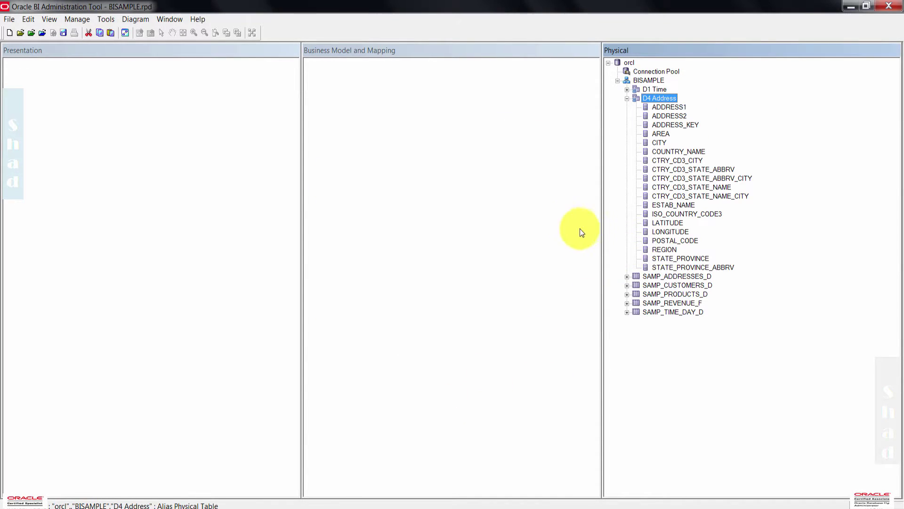
left_click(627, 99)
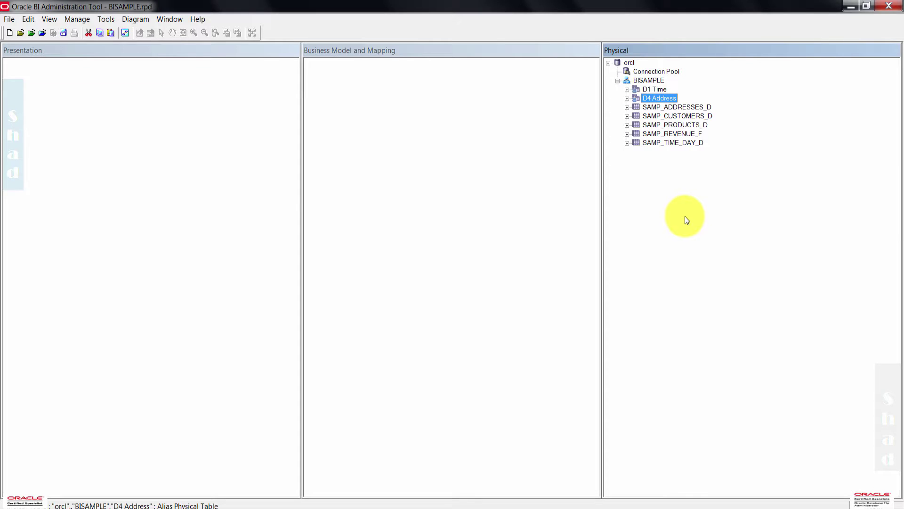
- Create a 'D3 Customers' alias of the SAMP_CUSTOMERS_D table
right_click(691, 118)
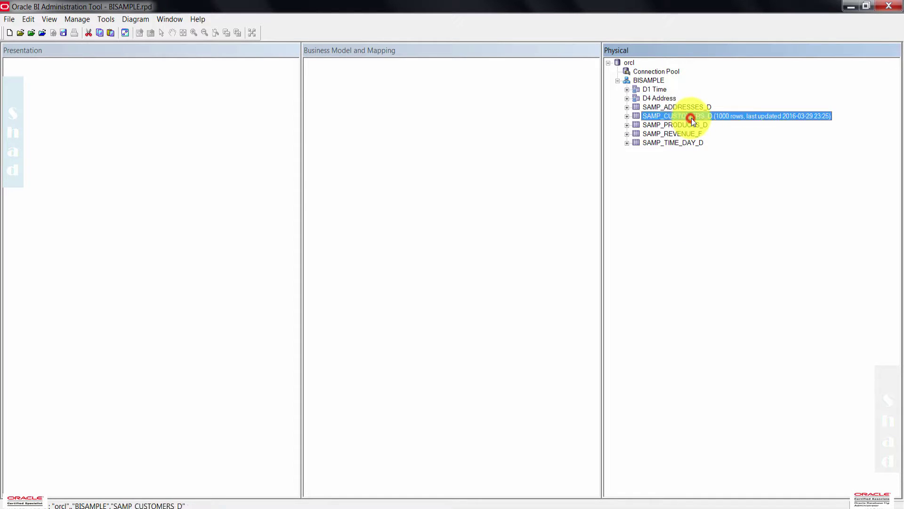
mouse_move(772, 125)
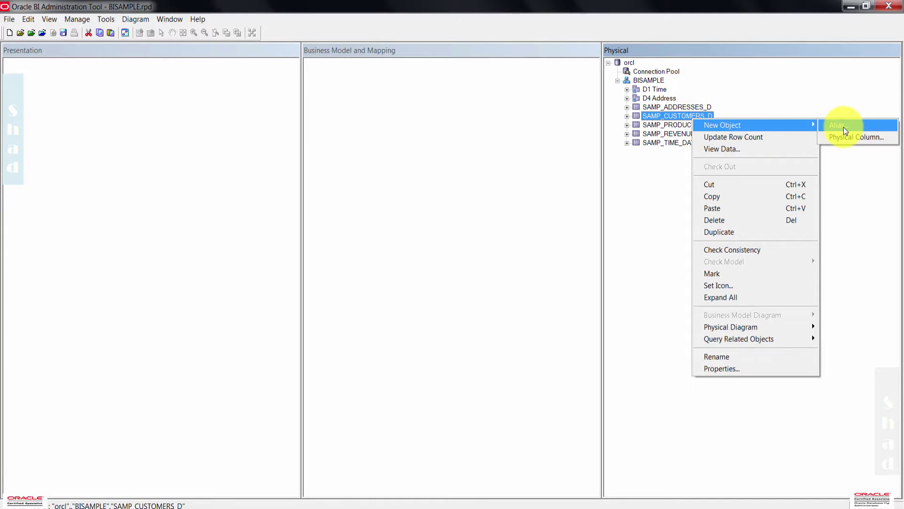
left_click(843, 127)
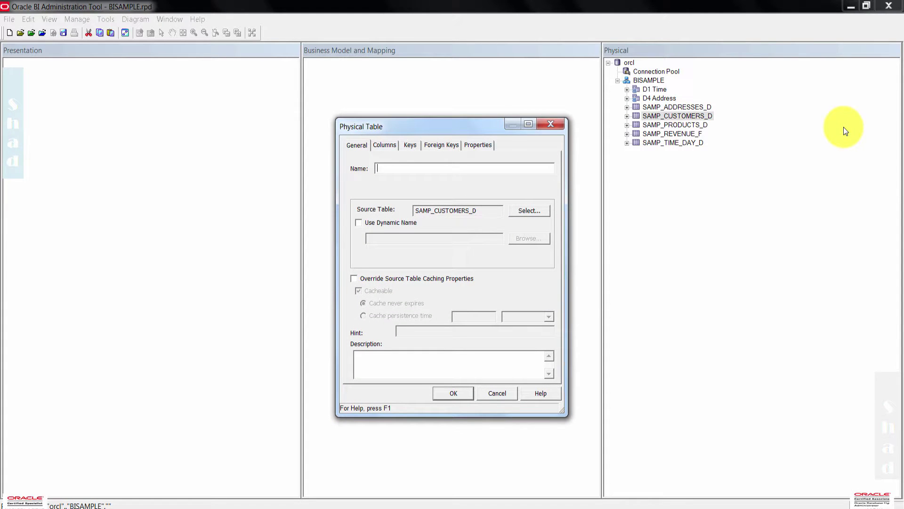
type("D3 C")
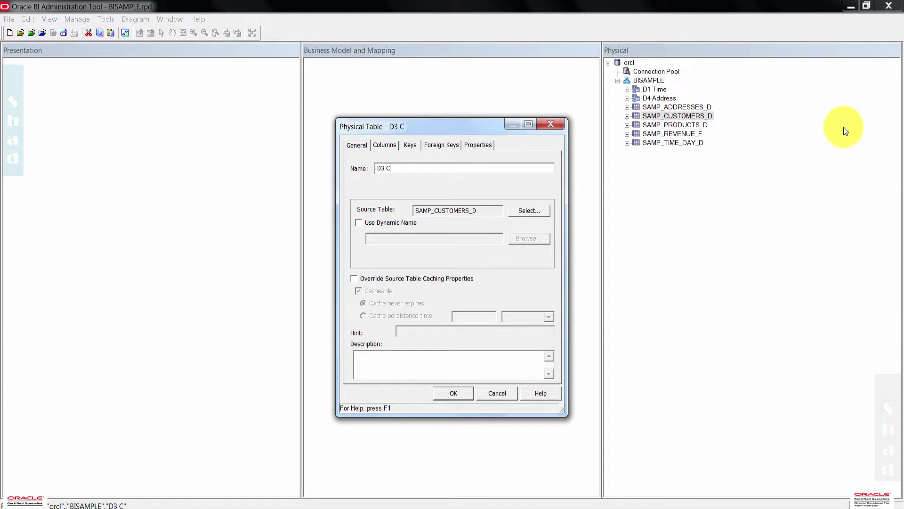
type("ustomers")
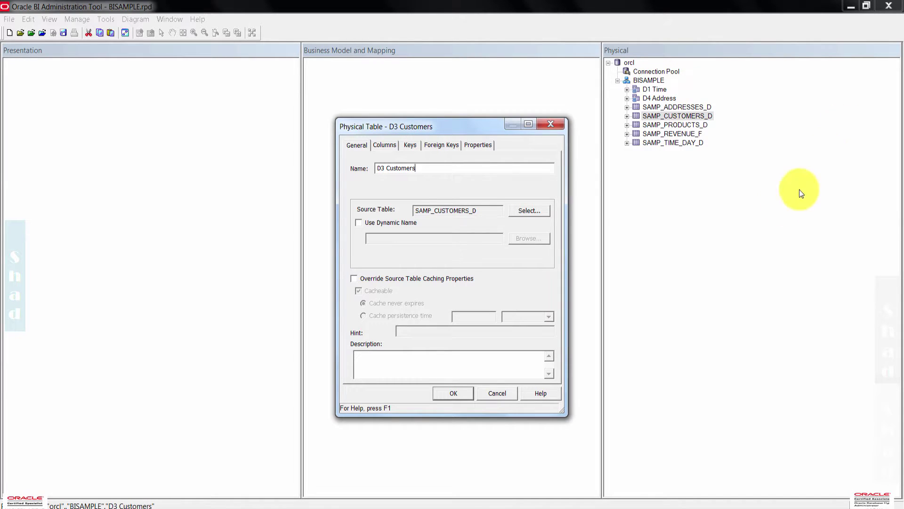
left_click(453, 392)
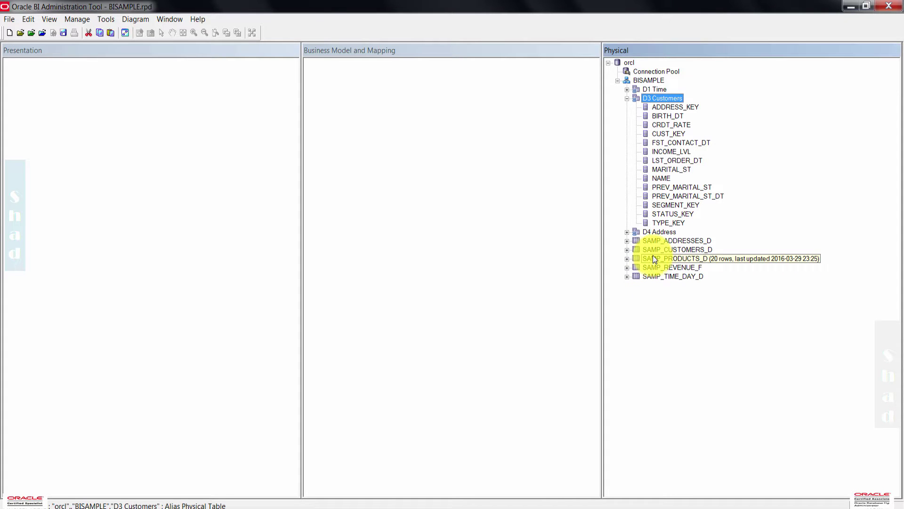
- Expand and collapse SAMP_CUSTOMERS_D to compare its columns, then collapse D3 Customers
left_click(627, 250)
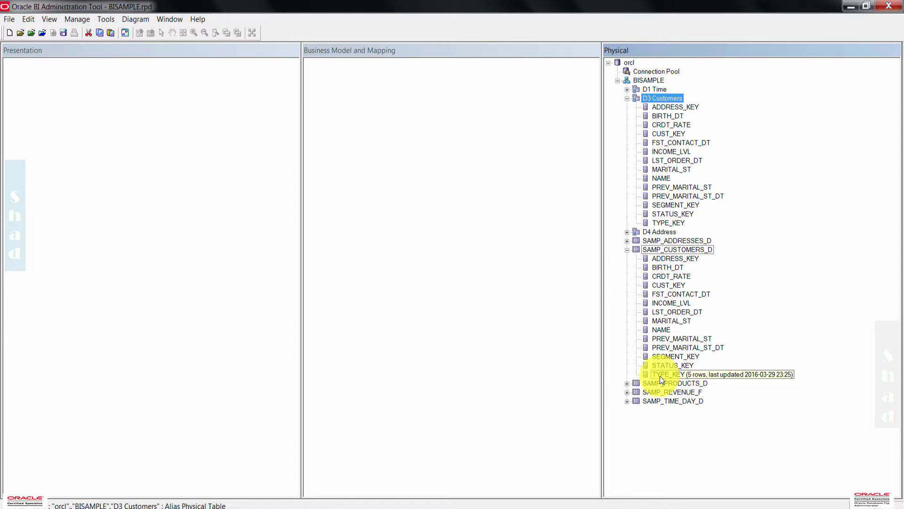
left_click(627, 250)
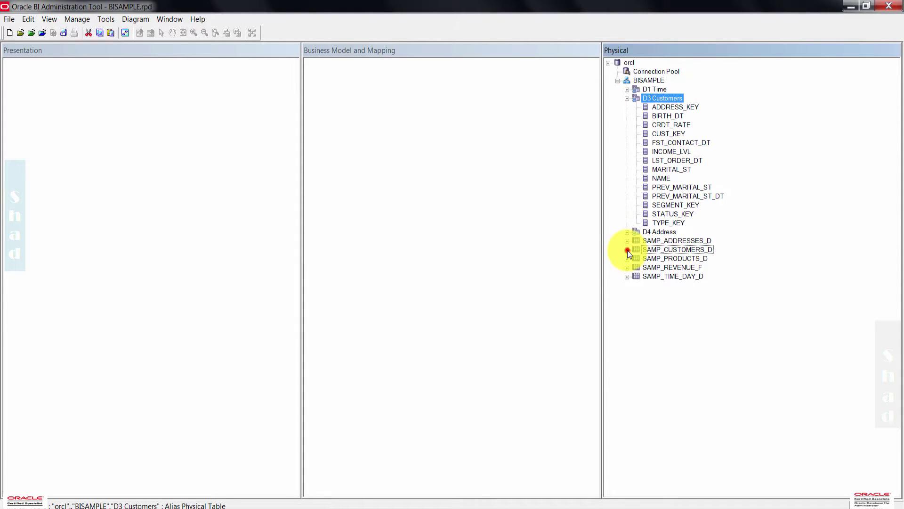
left_click(627, 98)
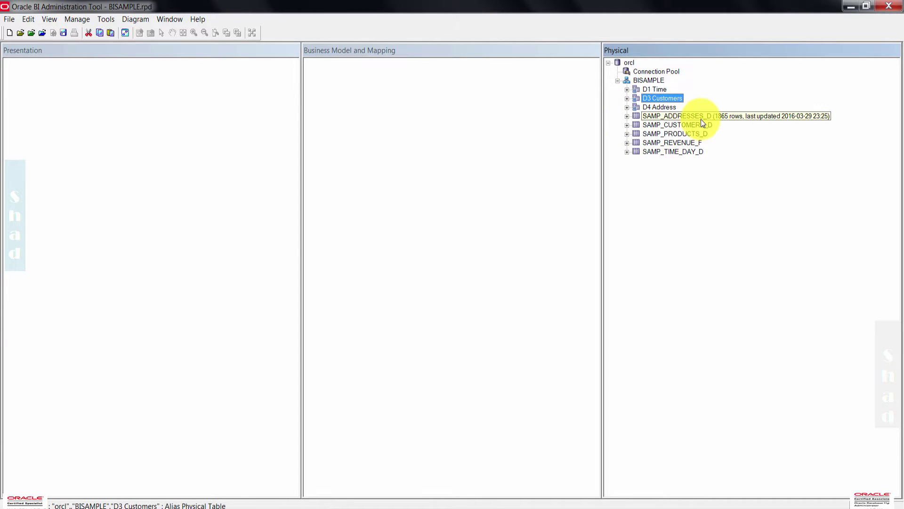
- Create a 'D2 Product' alias of SAMP_PRODUCTS_D and collapse its column list
right_click(674, 134)
mouse_move(753, 142)
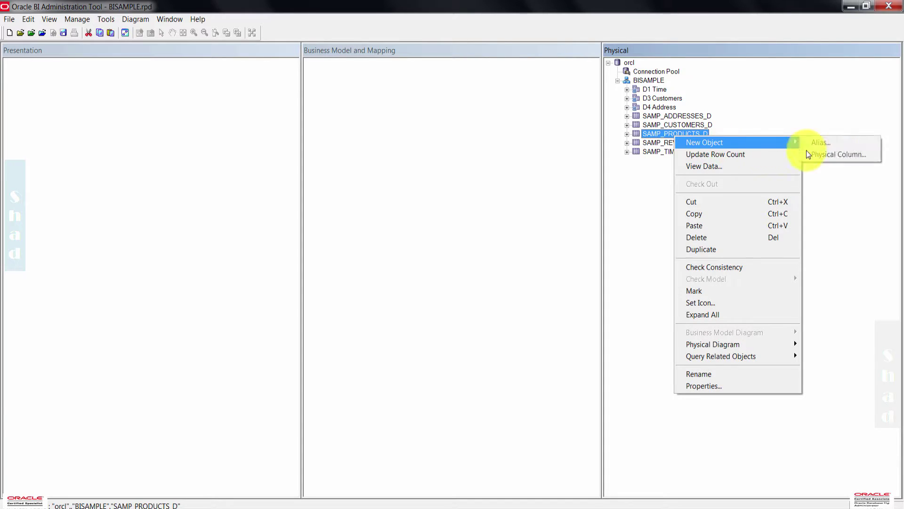
left_click(844, 146)
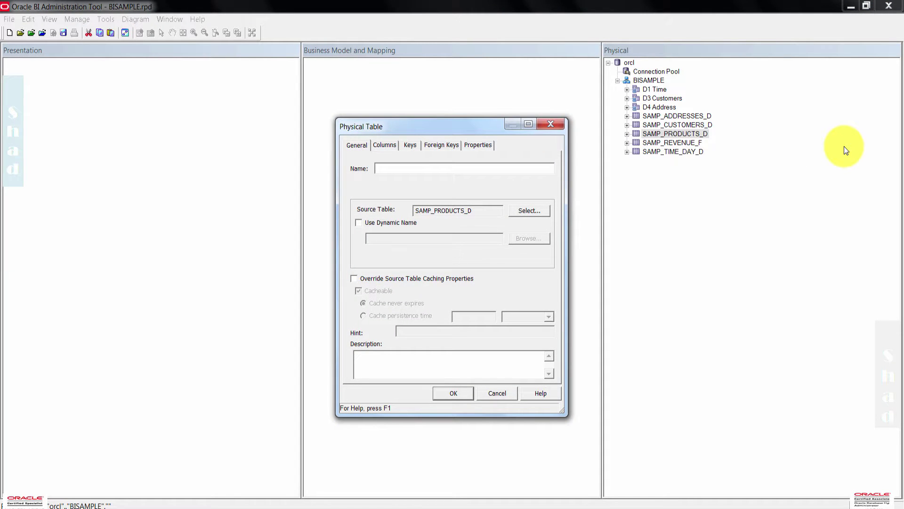
type("D2")
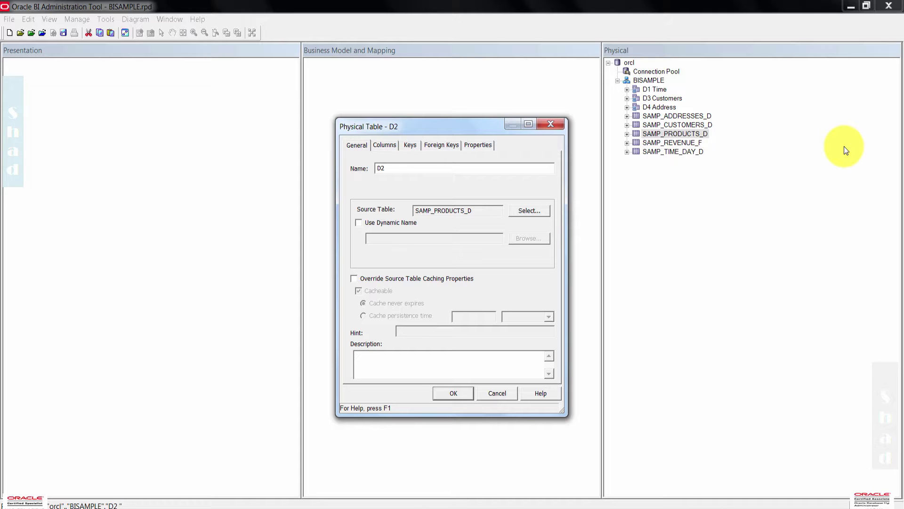
type(" Products")
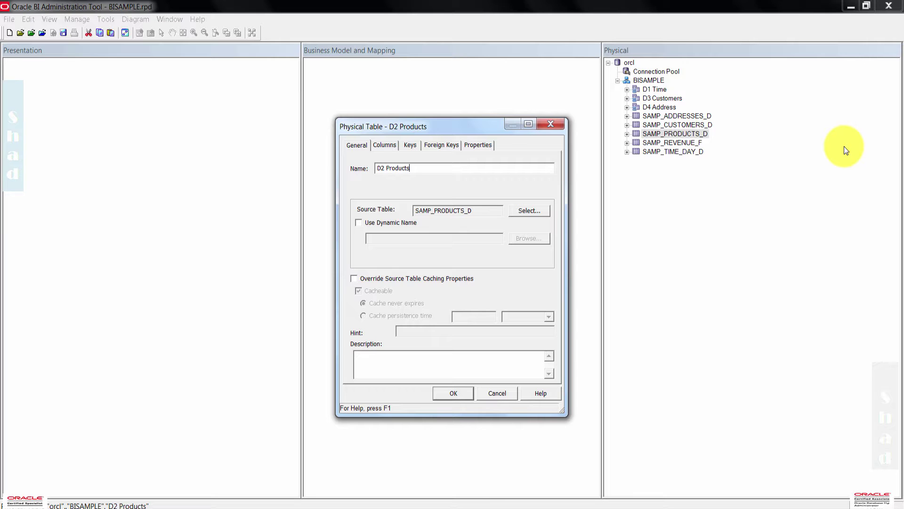
left_click(459, 392)
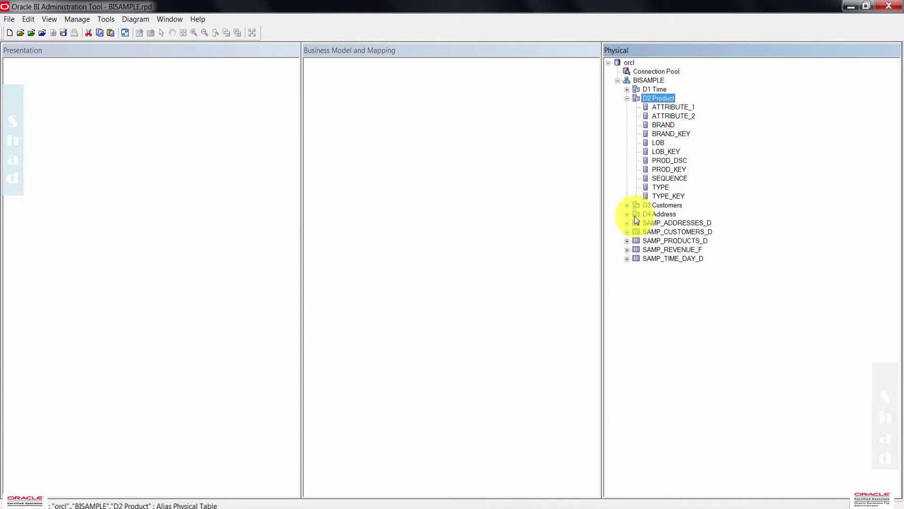
left_click(627, 98)
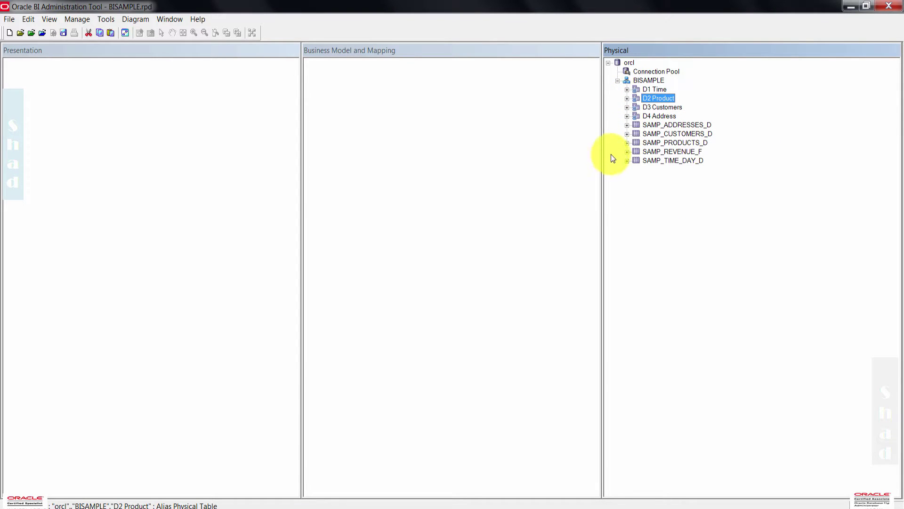
left_click(687, 155)
- Create an 'F1 Revenue' alias of SAMP_REVENUE_F, correcting the misspelled name, and collapse it
right_click(686, 154)
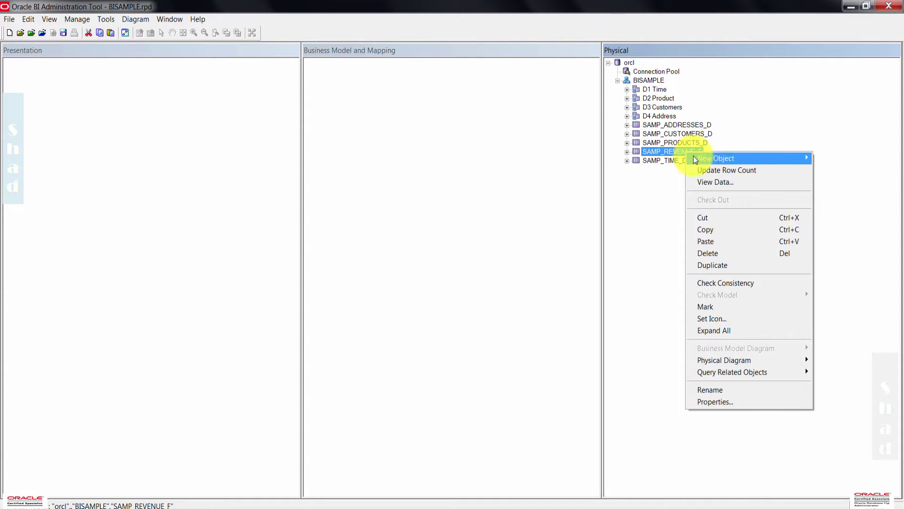
mouse_move(776, 156)
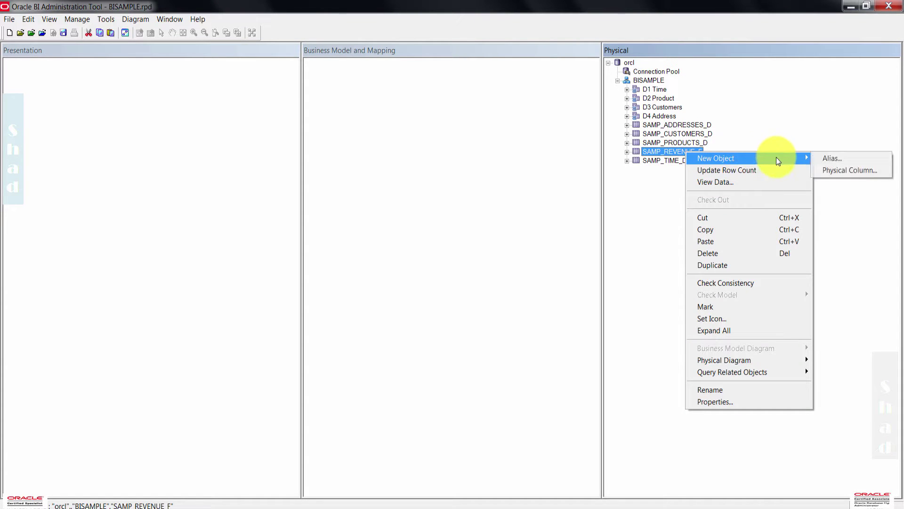
left_click(855, 162)
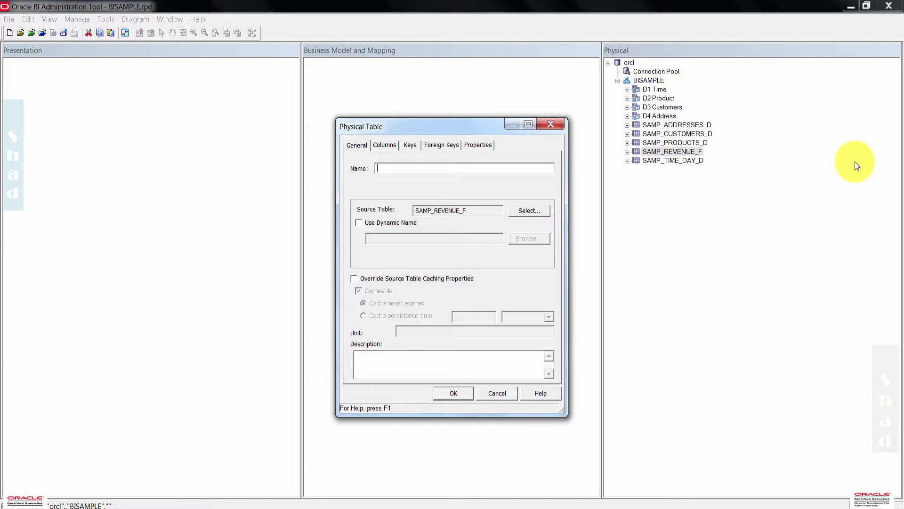
type("F1")
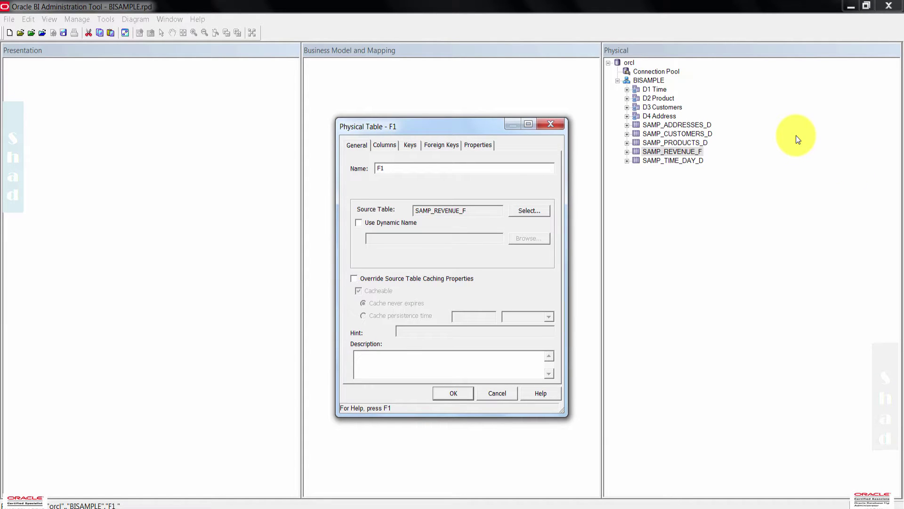
type(" Reveu")
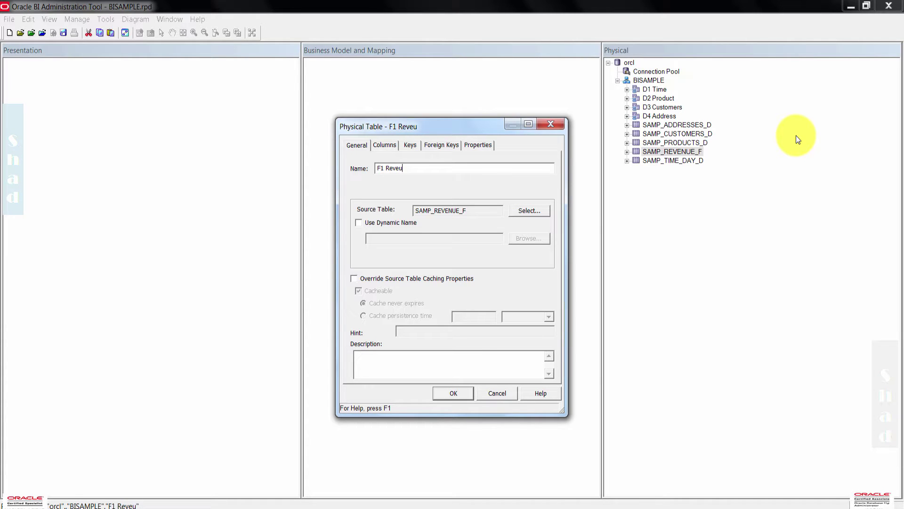
type("e")
key("Left")
key("Left")
type("n")
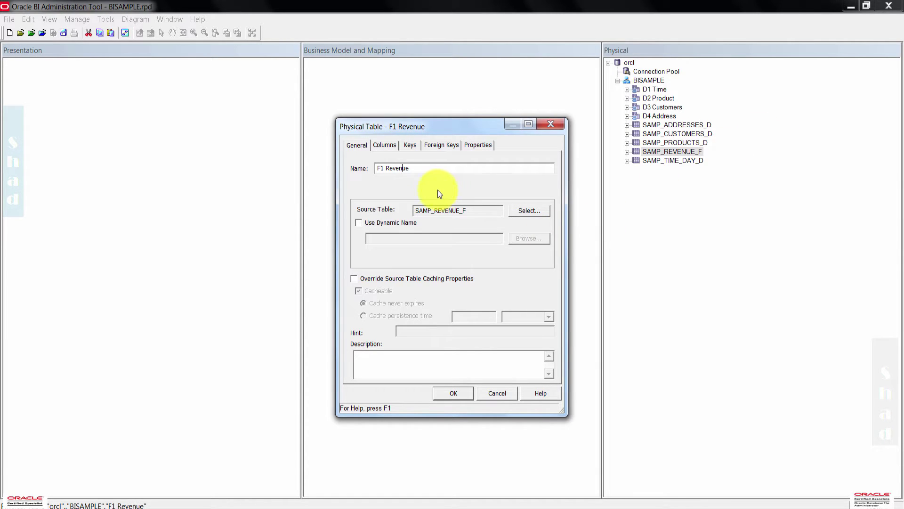
left_click(462, 392)
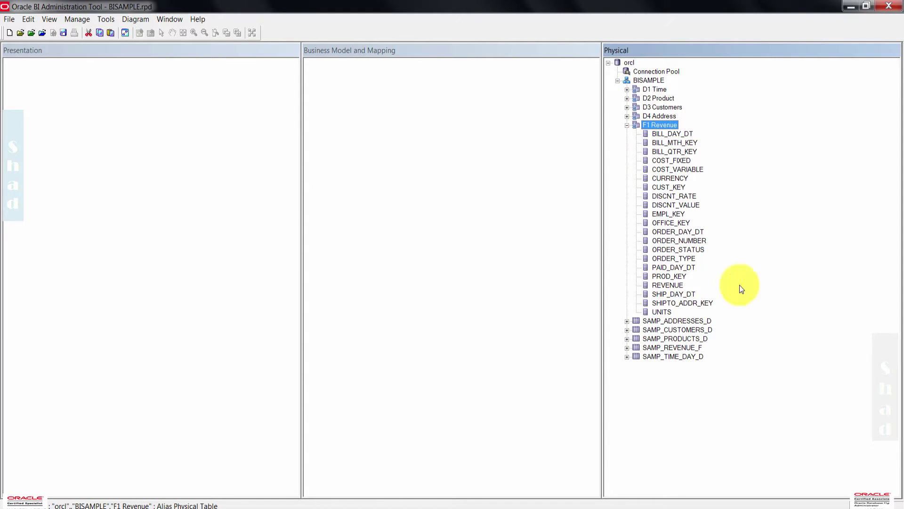
left_click(649, 408)
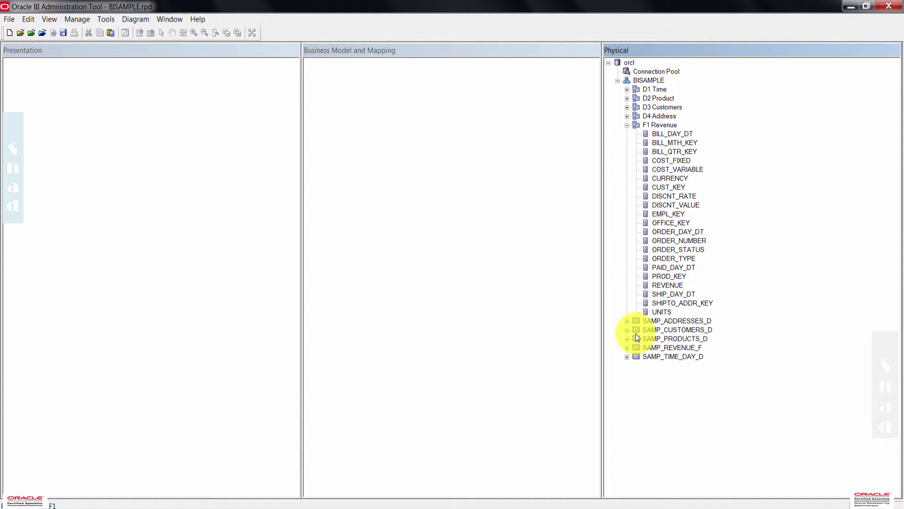
left_click(627, 125)
left_click(684, 202)
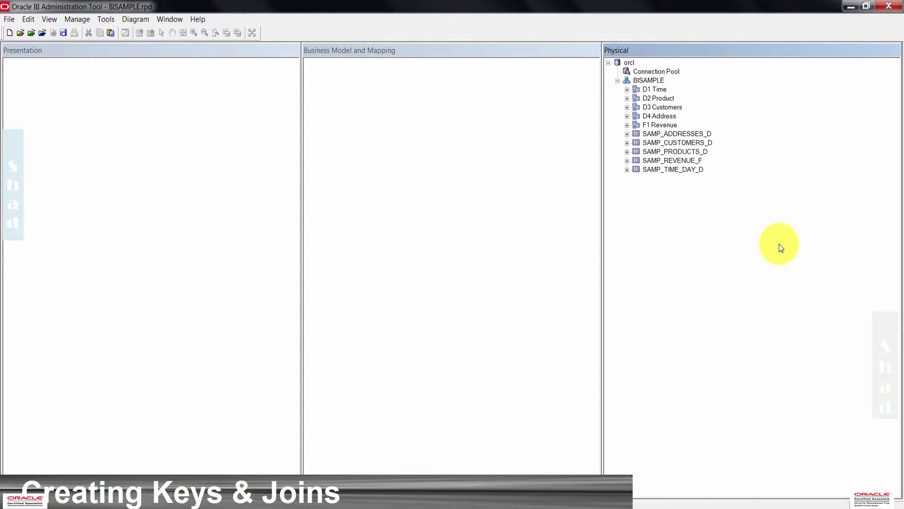
- Open a physical diagram of only the aliases D1 Time through F1 Revenue, zoomed out twice
left_click(656, 94)
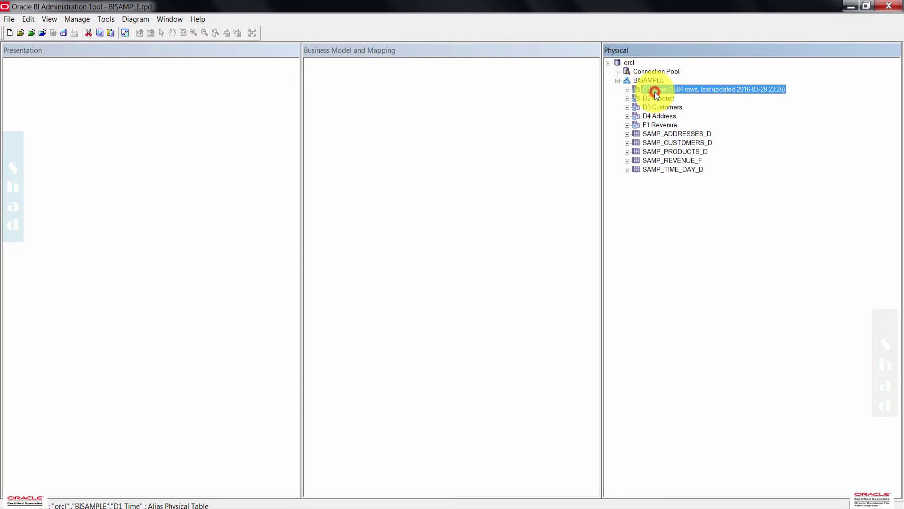
left_click(663, 125, "shift")
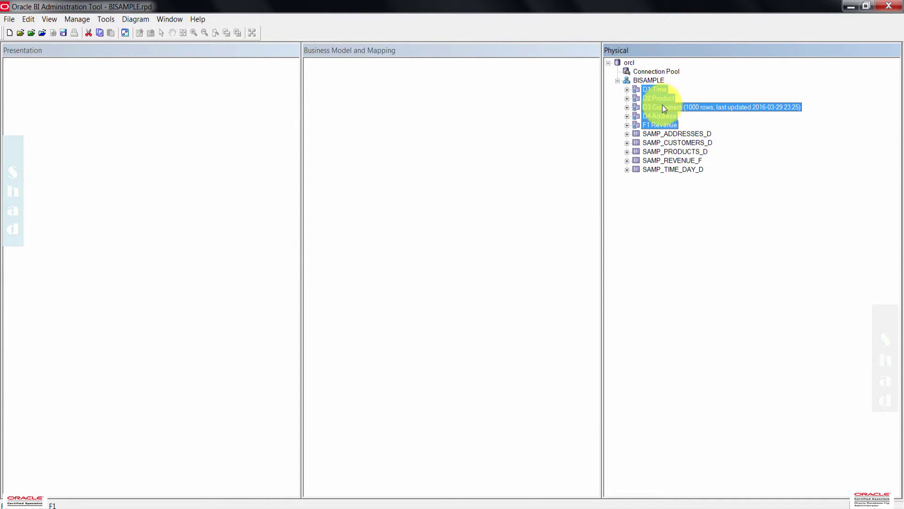
right_click(663, 106)
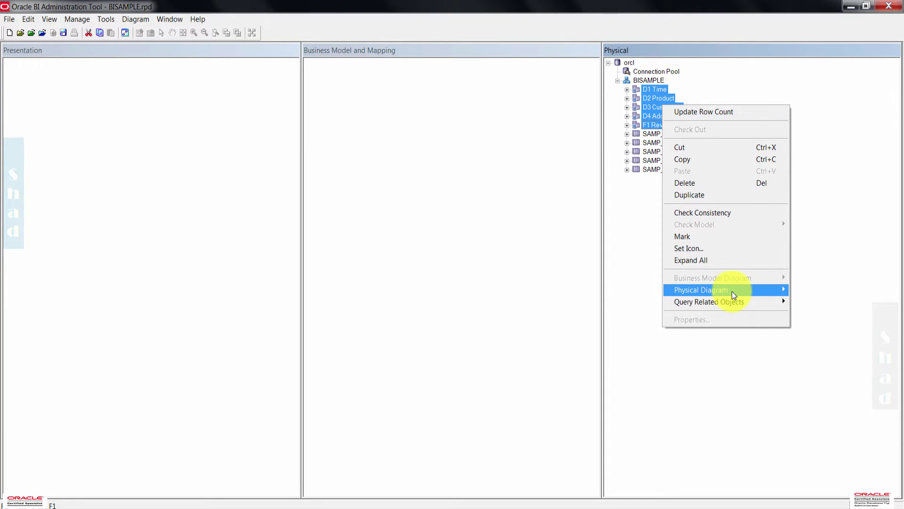
mouse_move(732, 291)
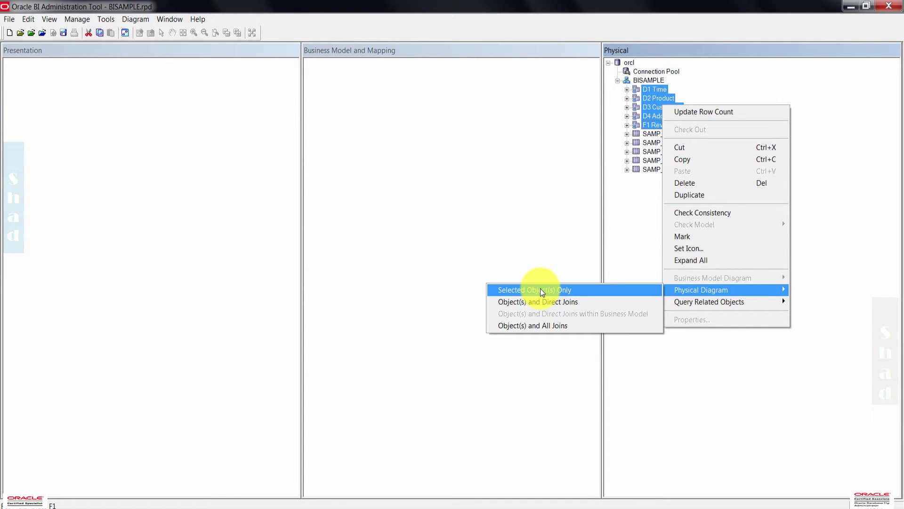
left_click(540, 290)
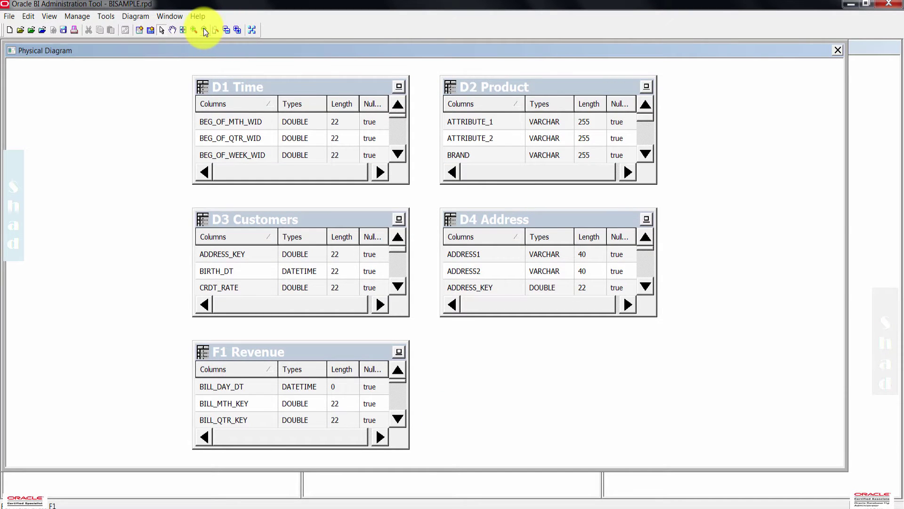
left_click(204, 30)
left_click(204, 29)
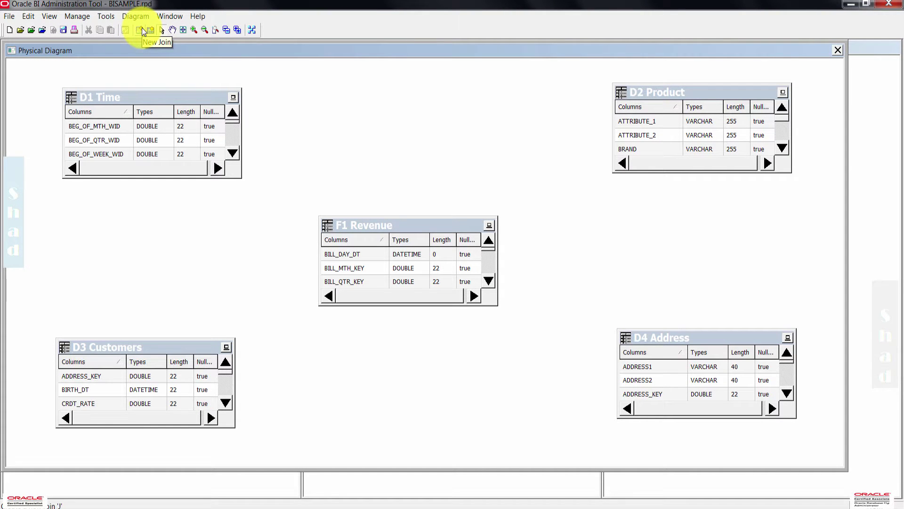
- Draw a physical join matching D1 Time CALENDAR_DATE to F1 Revenue BILL_DAY_DT
left_click(142, 30)
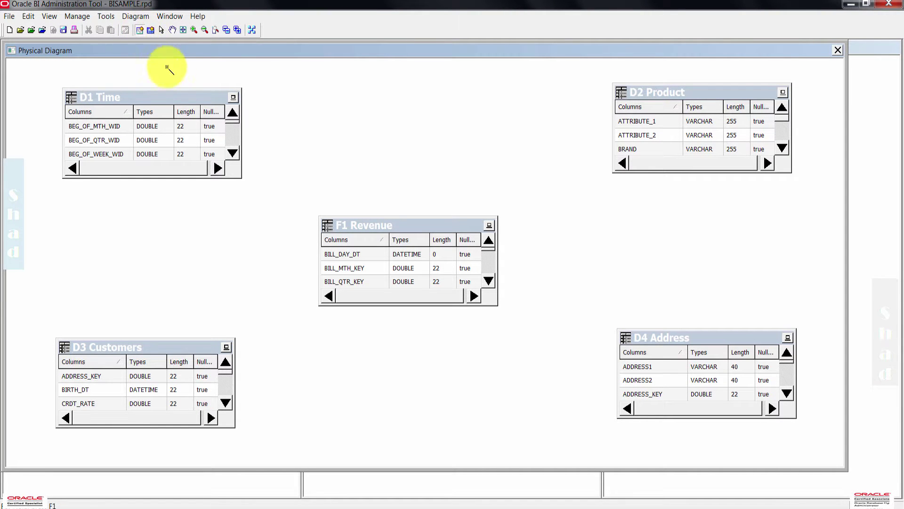
left_click_drag(332, 227, 207, 101)
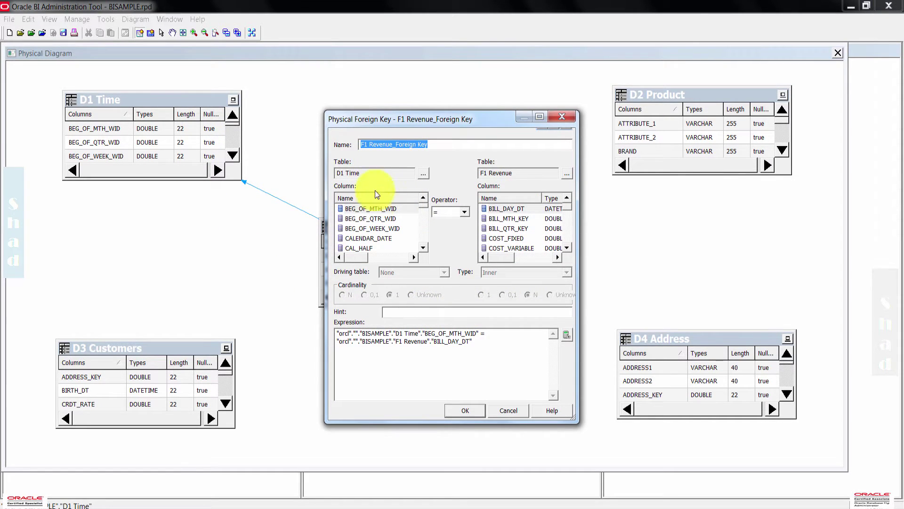
left_click(370, 238)
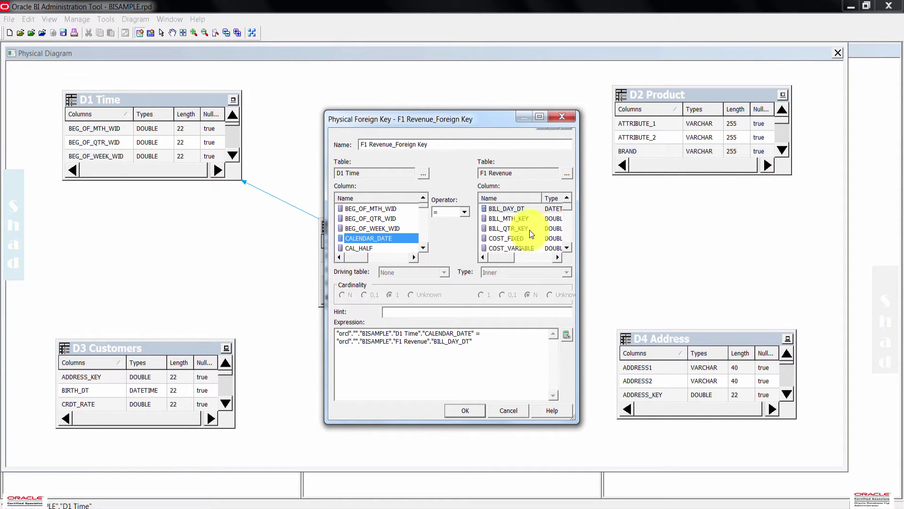
left_click(514, 209)
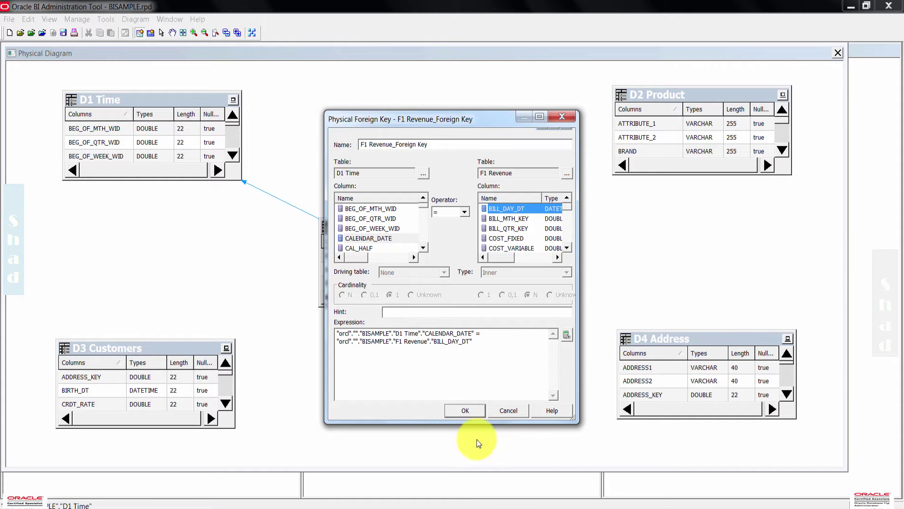
left_click(465, 410)
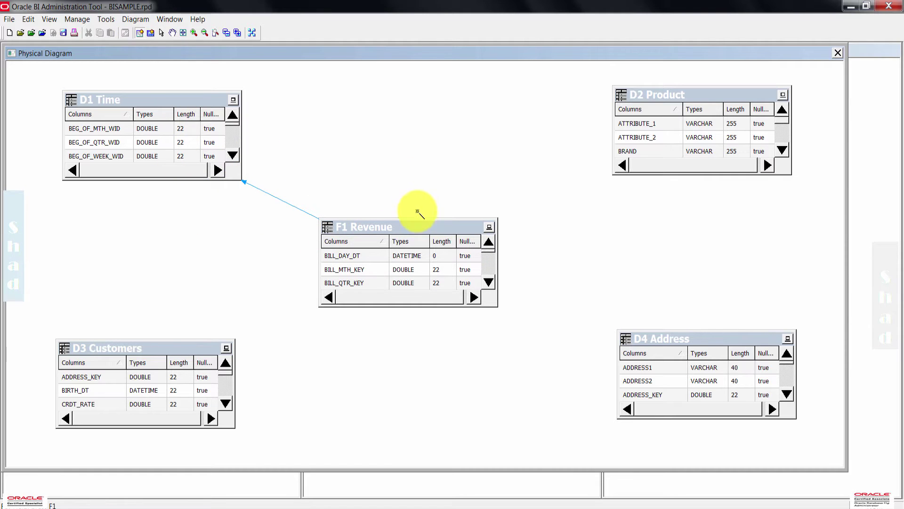
- Draw a physical join from F1 Revenue to D2 Product using PROD_KEY in both tables
left_click_drag(476, 225, 668, 92)
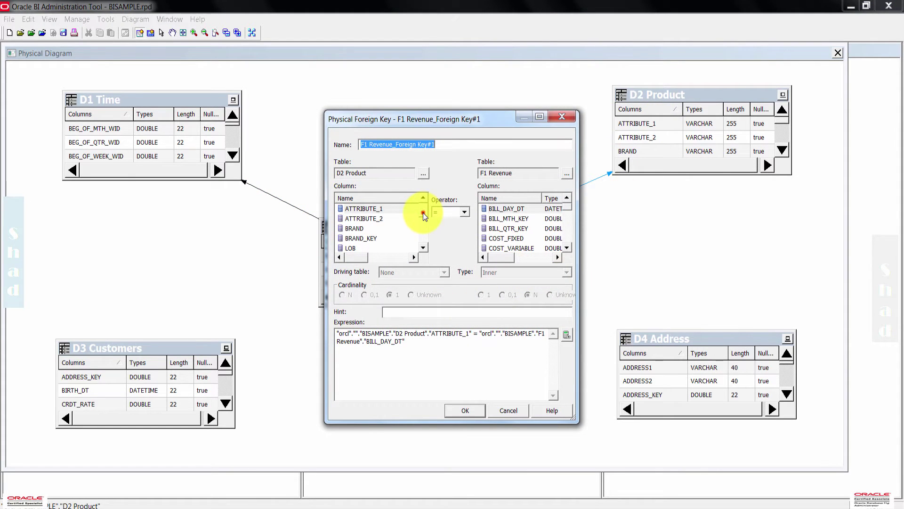
left_click_drag(423, 213, 423, 225)
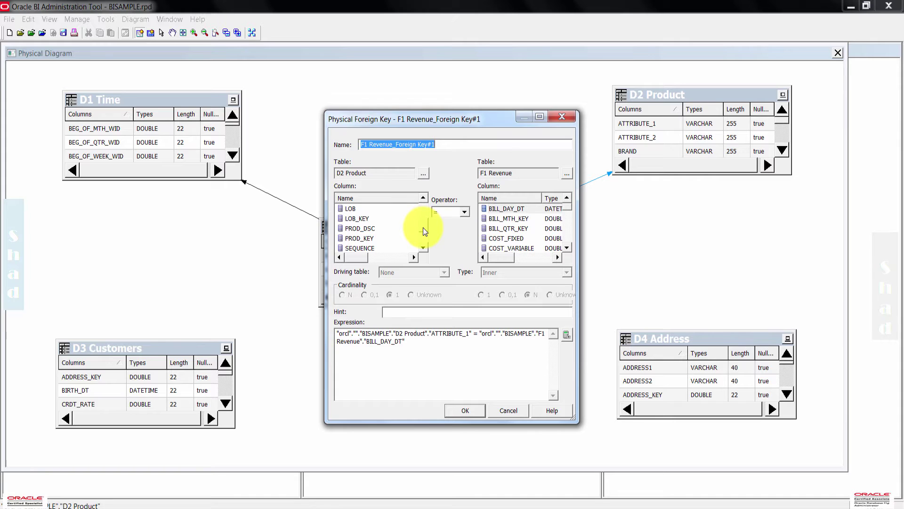
left_click(357, 238)
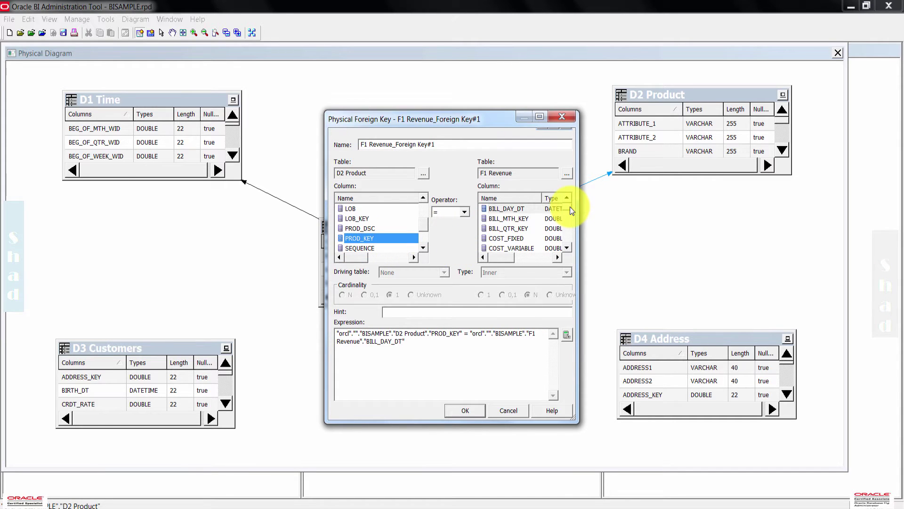
left_click_drag(570, 206, 567, 232)
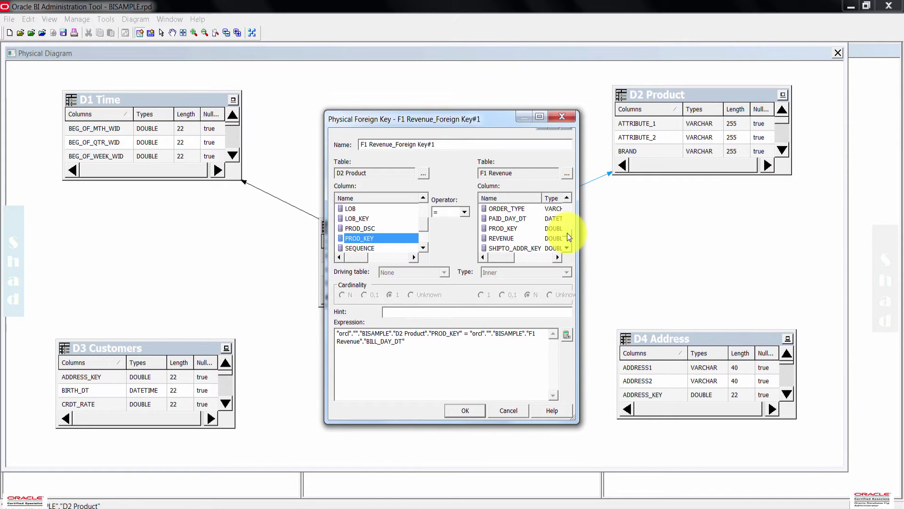
left_click(502, 227)
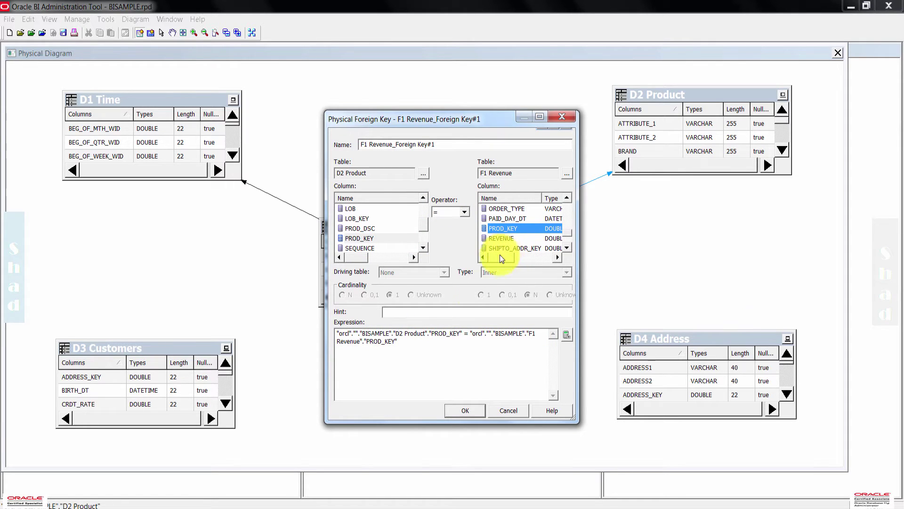
left_click(465, 411)
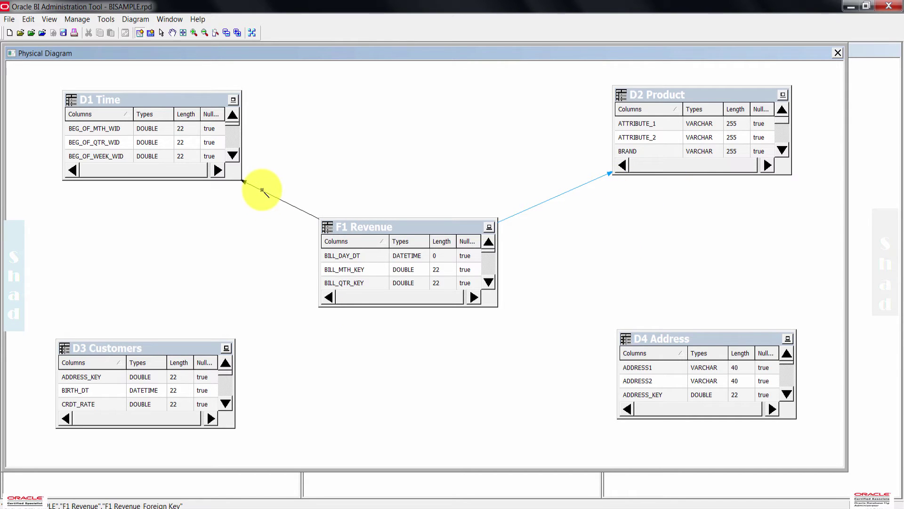
- Draw a physical join from F1 Revenue to D3 Customers using CUST_KEY in both tables
left_click(358, 297)
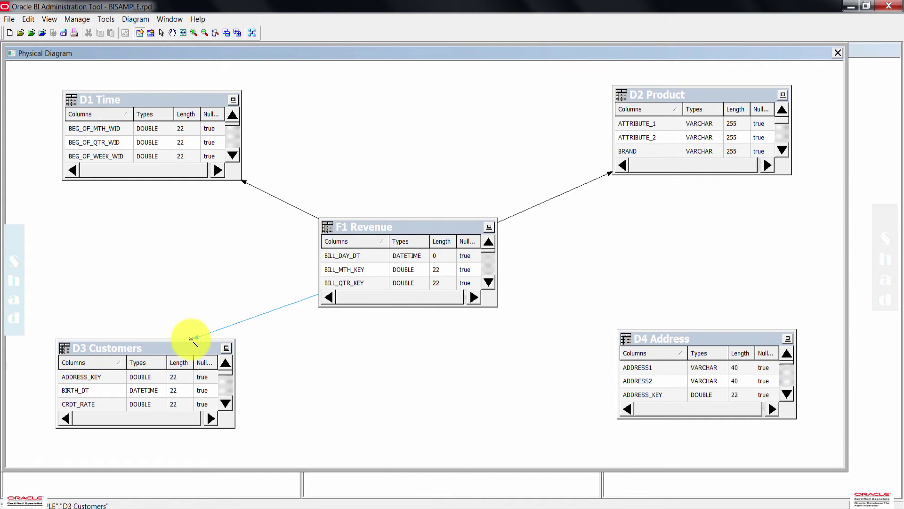
left_click(191, 350)
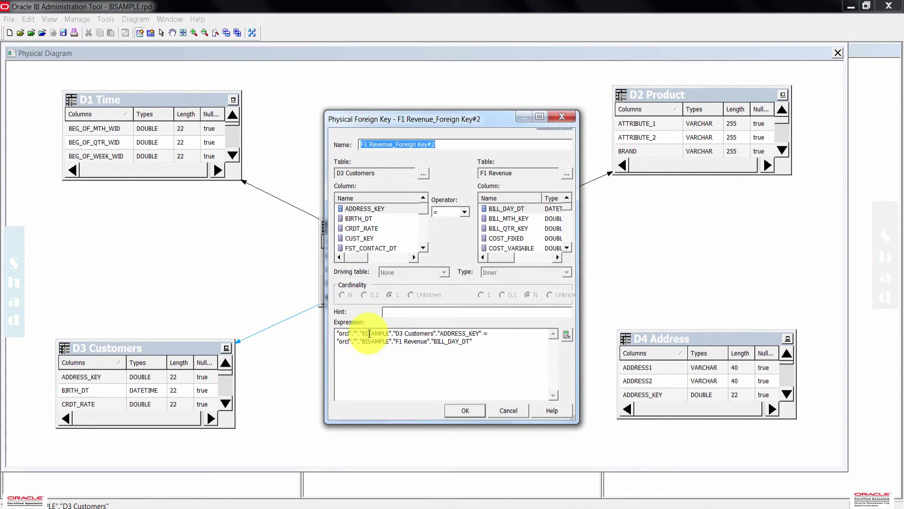
left_click(360, 238)
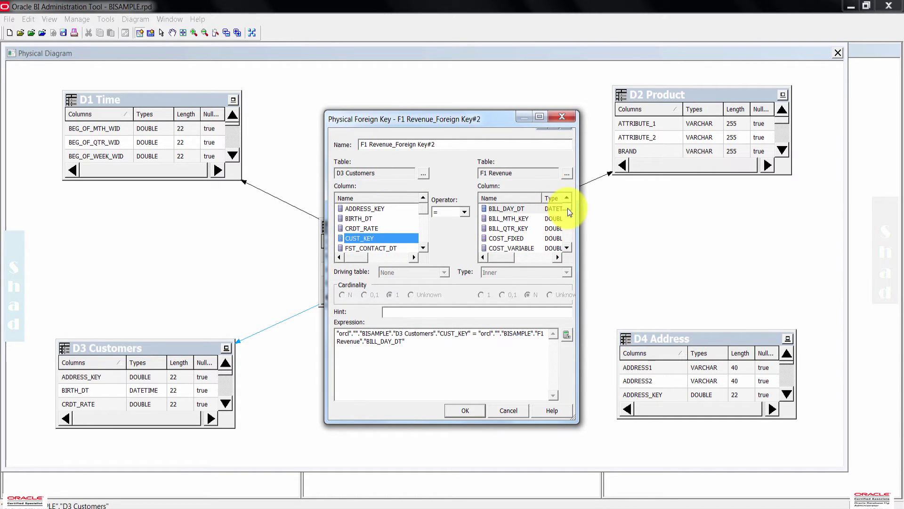
left_click_drag(567, 208, 570, 217)
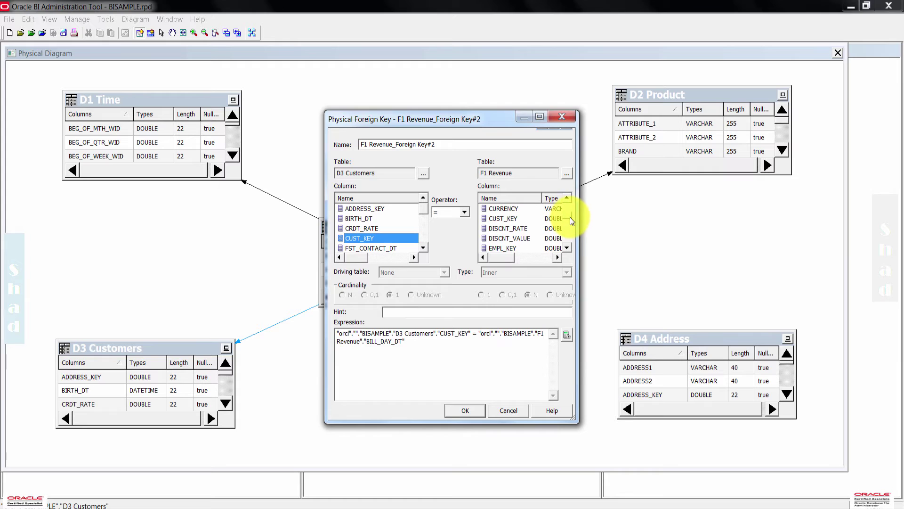
left_click(504, 218)
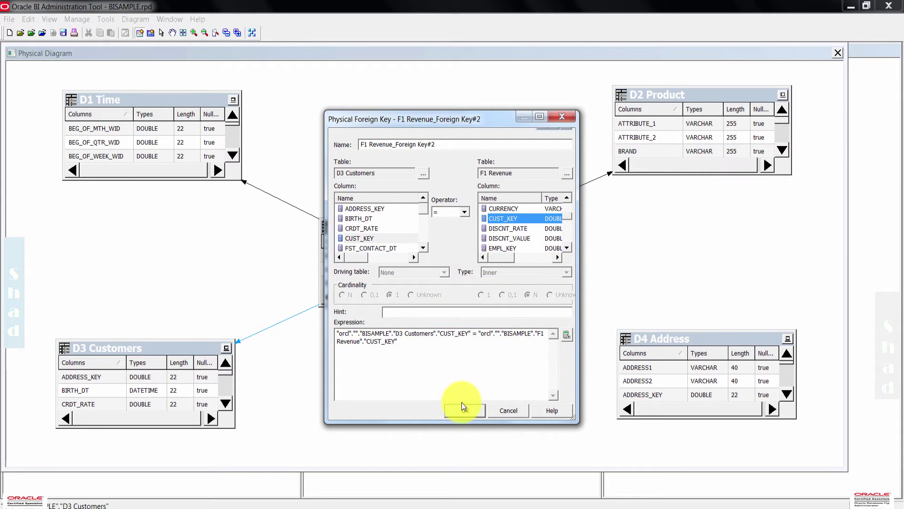
left_click(468, 413)
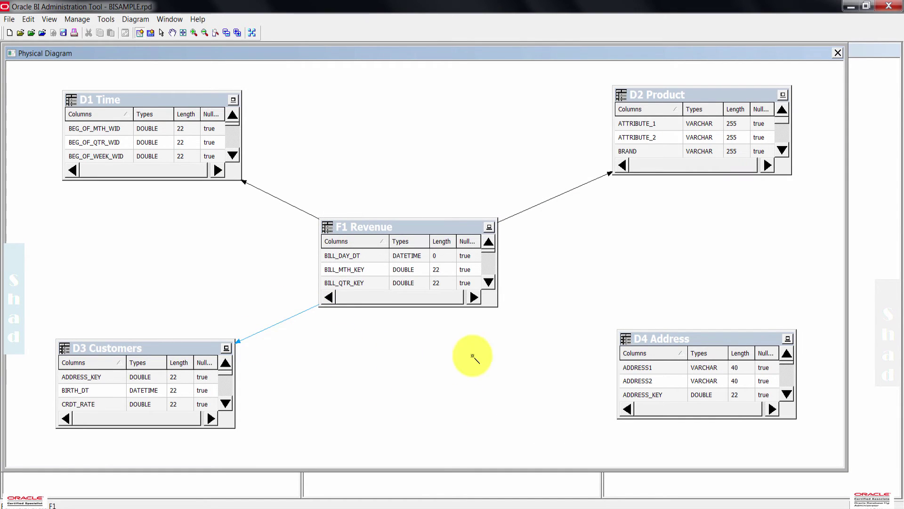
- Draw a physical join from D3 Customers to D4 Address using ADDRESS_KEY in both tables
left_click(210, 349)
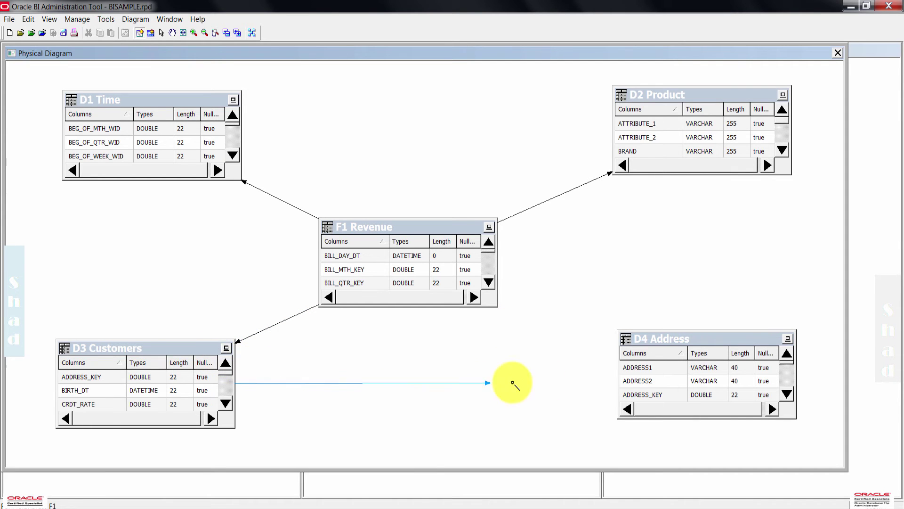
left_click(679, 343)
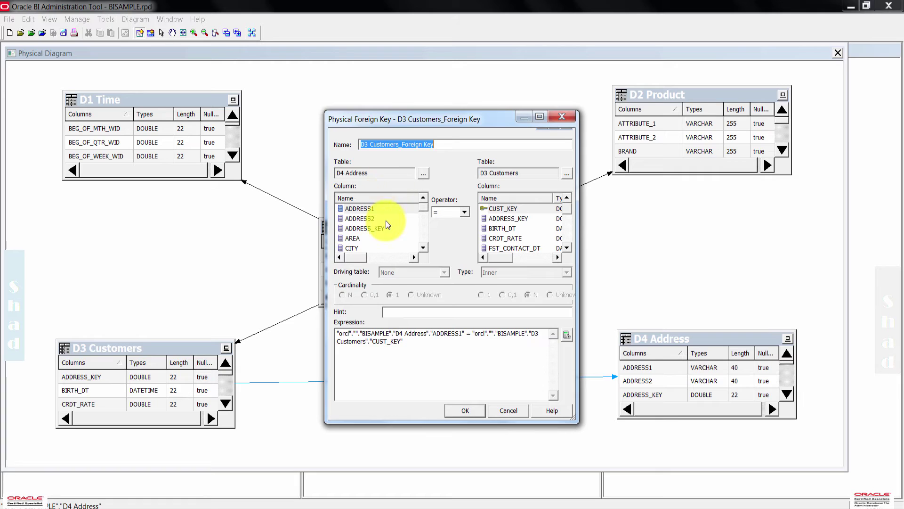
left_click(377, 229)
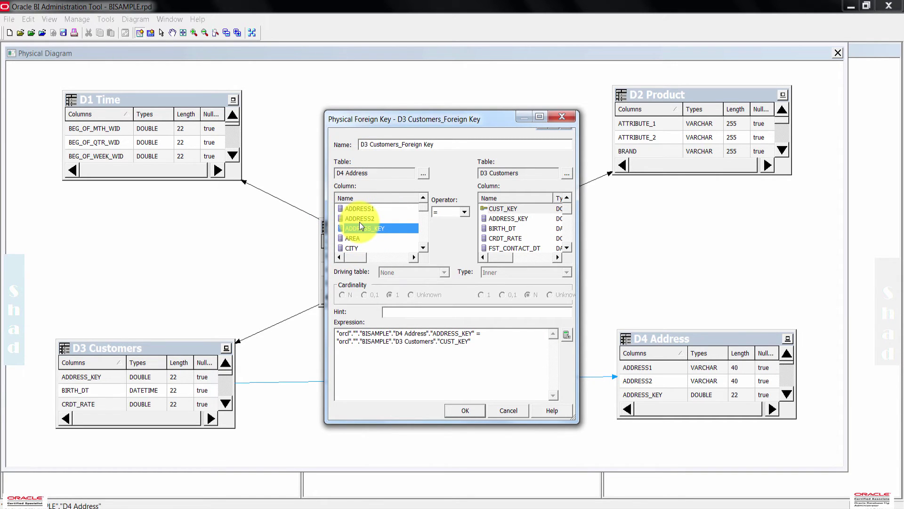
left_click(525, 219)
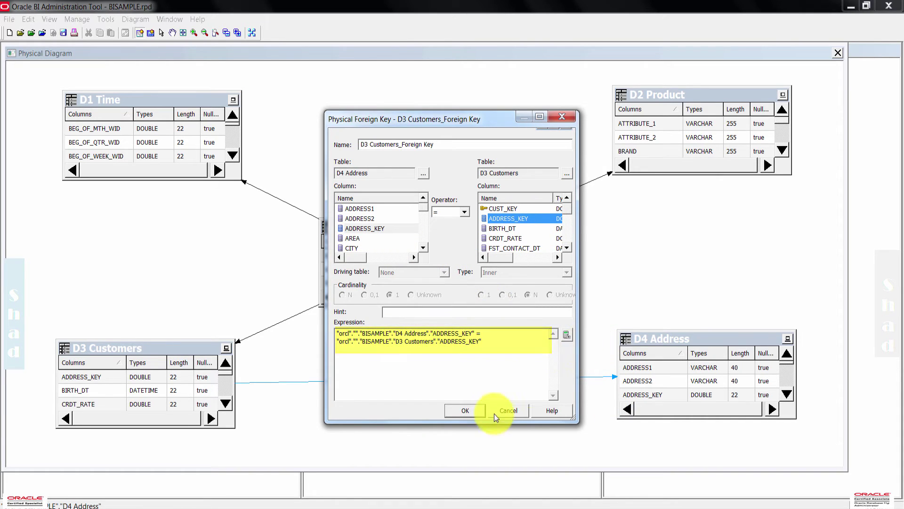
left_click(465, 410)
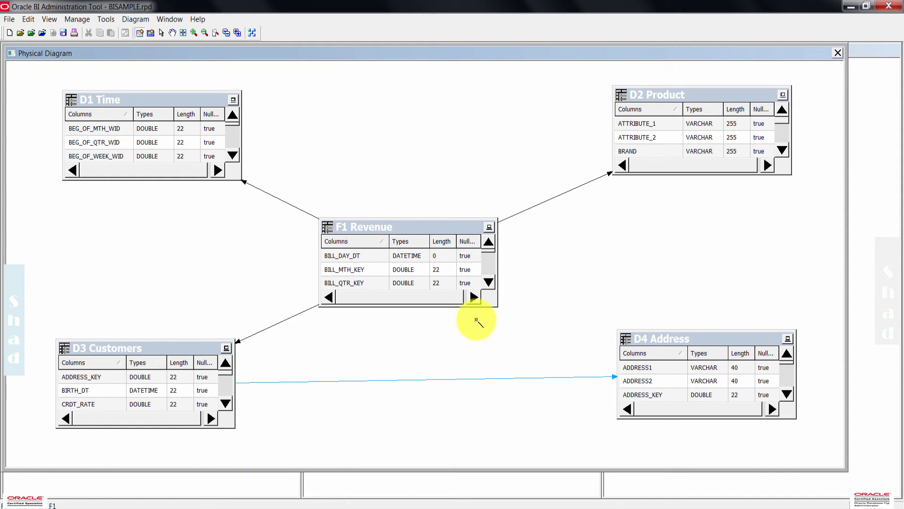
- Auto-layout and zoom out the diagram, align F1 Revenue and D2 Product, then close it
left_click(161, 33)
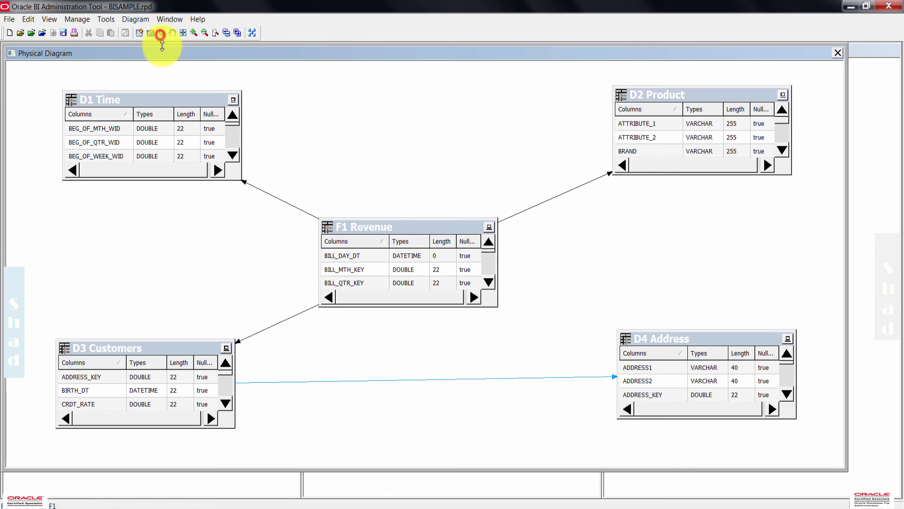
left_click(252, 33)
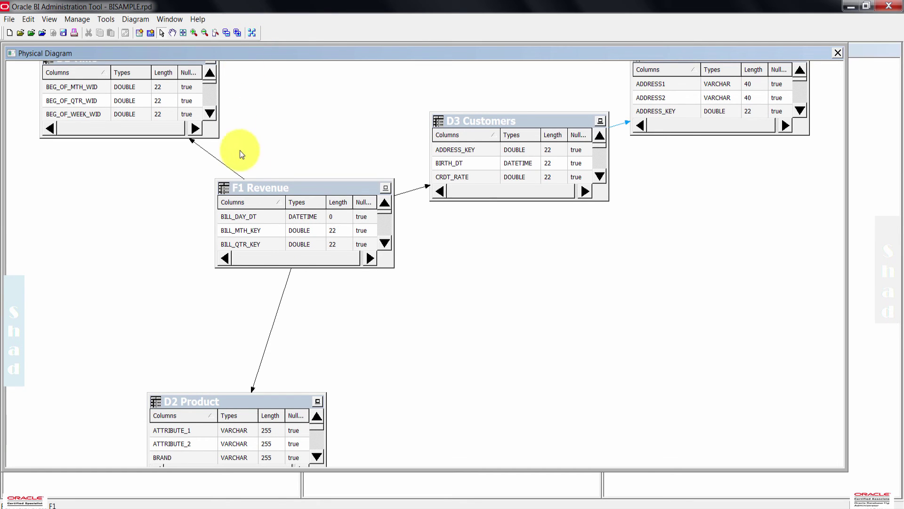
left_click(205, 33)
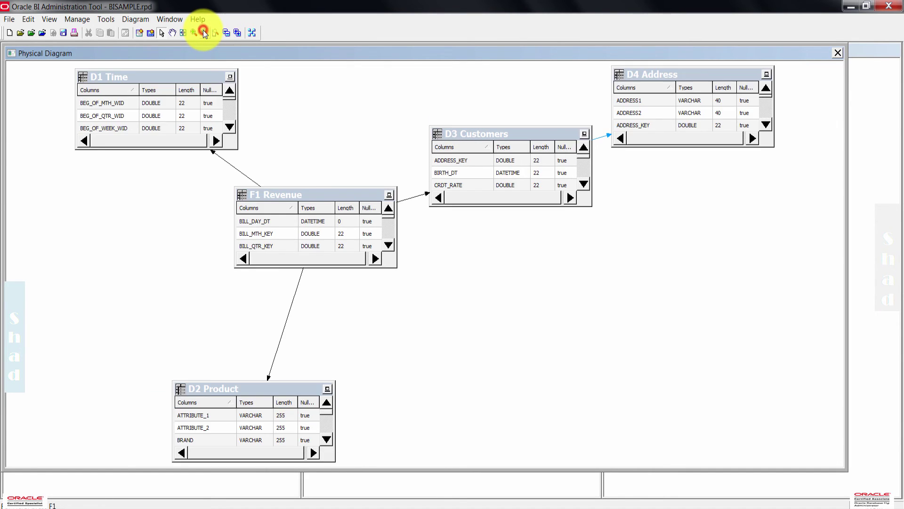
left_click(205, 33)
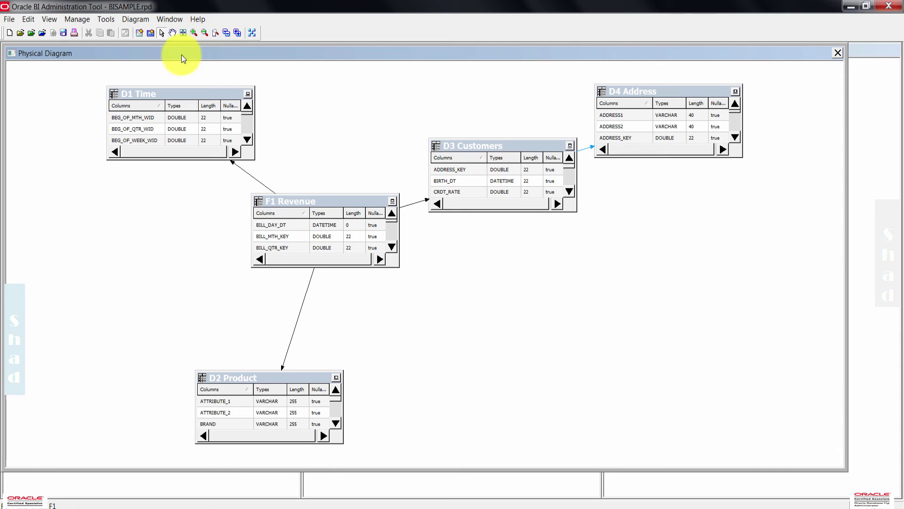
left_click_drag(309, 201, 243, 209)
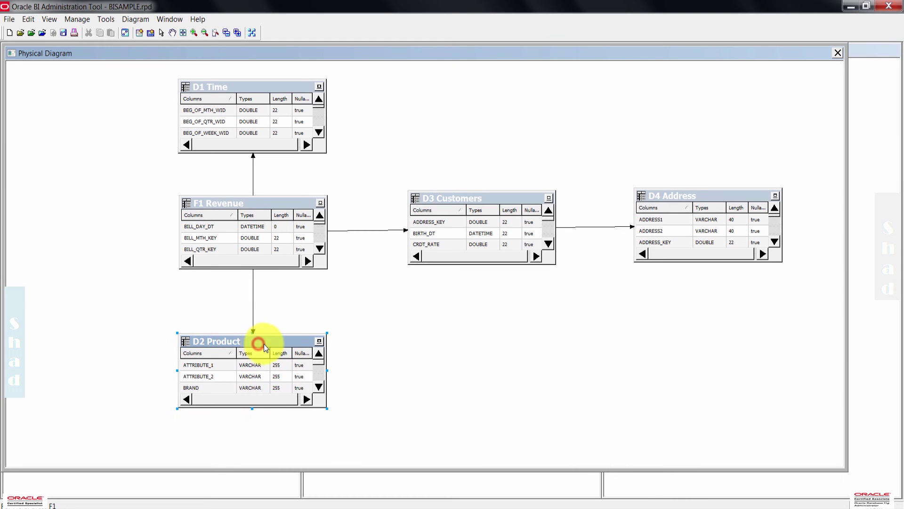
left_click_drag(263, 343, 266, 343)
left_click(409, 357)
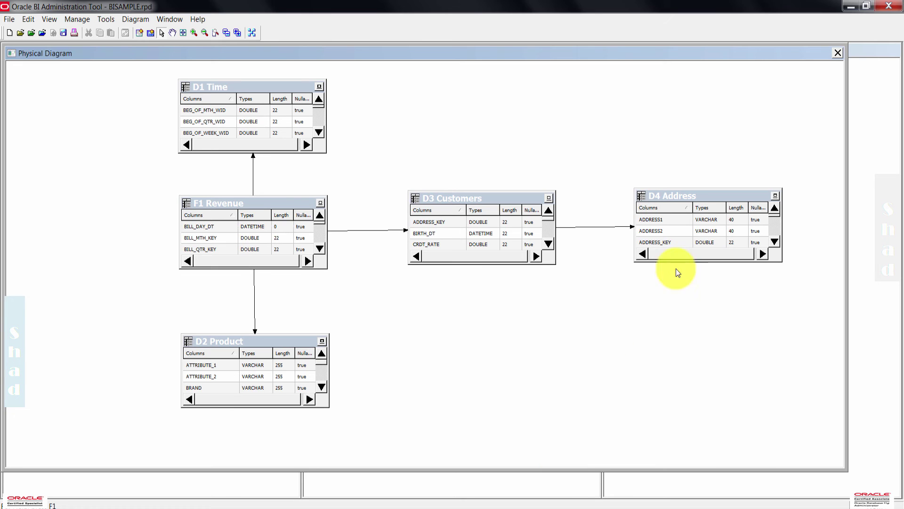
left_click(836, 55)
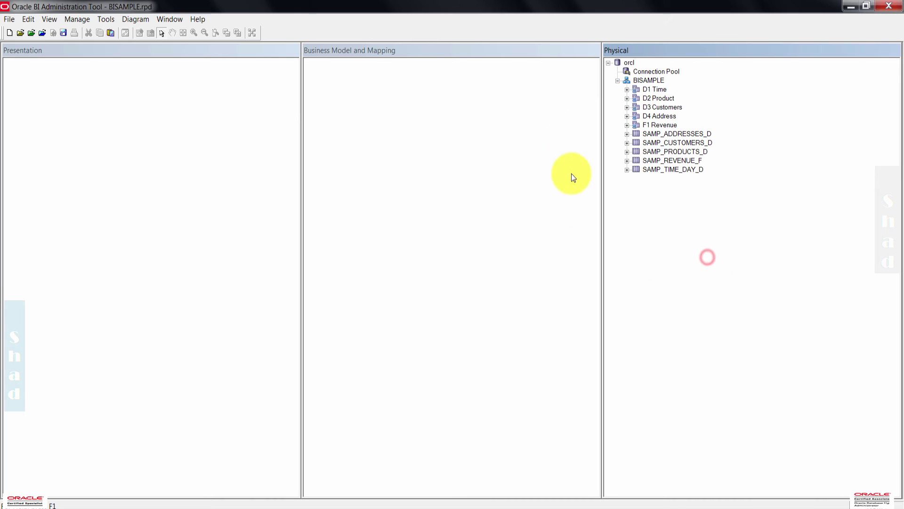
- Save BISAMPLE.rpd with its joined physical-layer aliases, declining the global consistency check
left_click(7, 20)
left_click(45, 93)
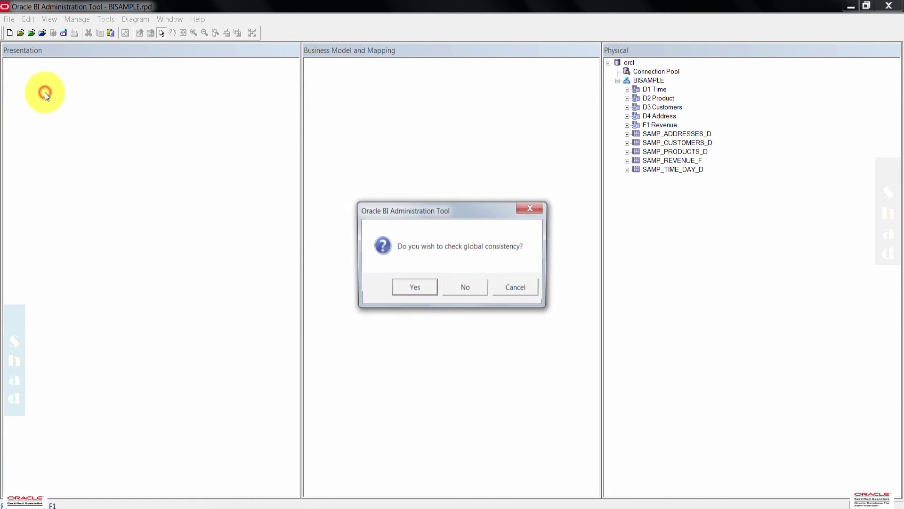
left_click(471, 292)
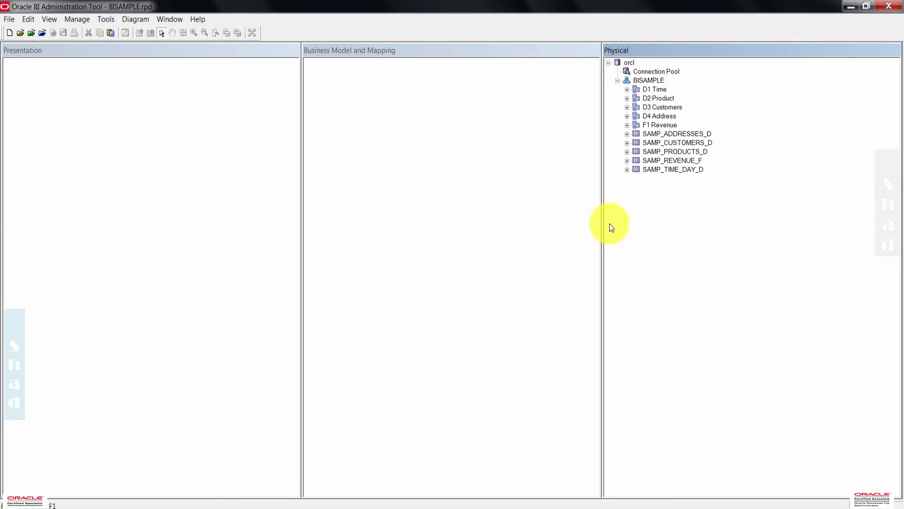